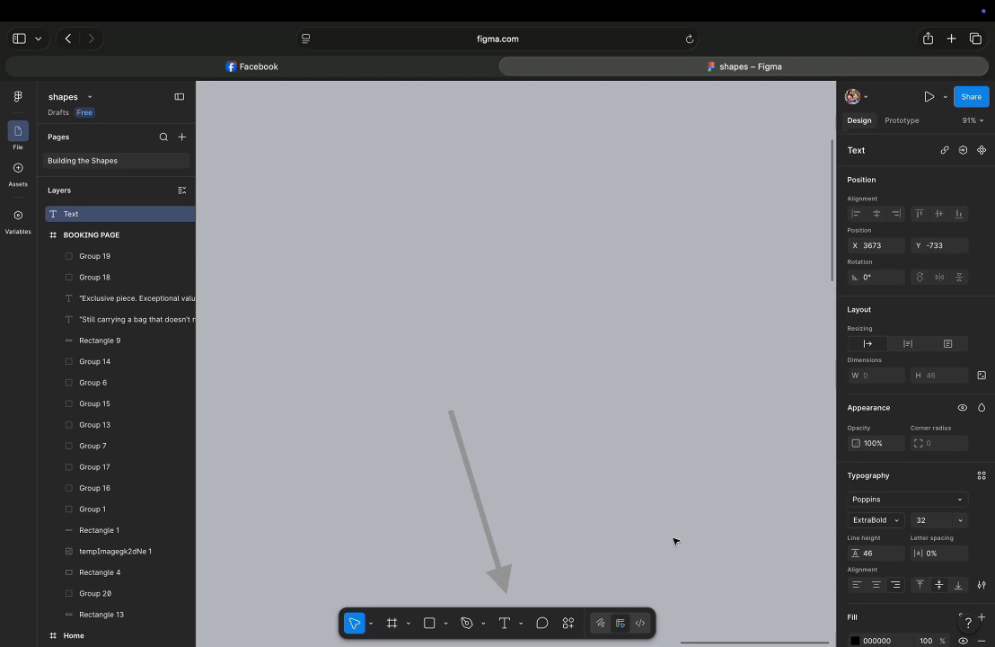
Add a text layer containing the number 1 on the canvas.
left_click(502, 625)
left_click_drag(481, 310, 556, 380)
type("1")
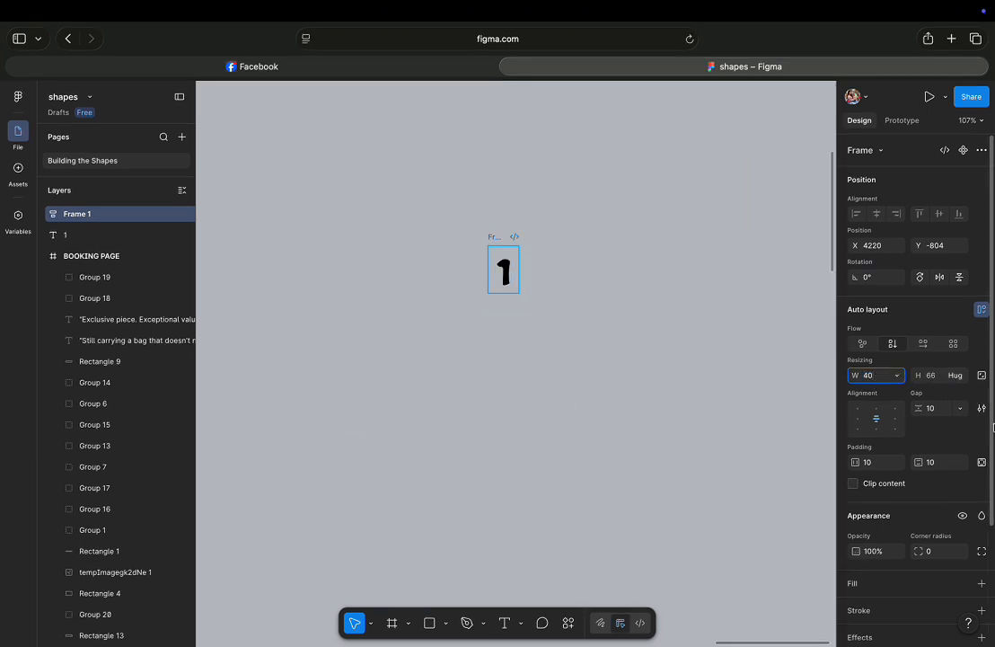
Set the auto-layout frame's height to 40.
left_click(934, 378)
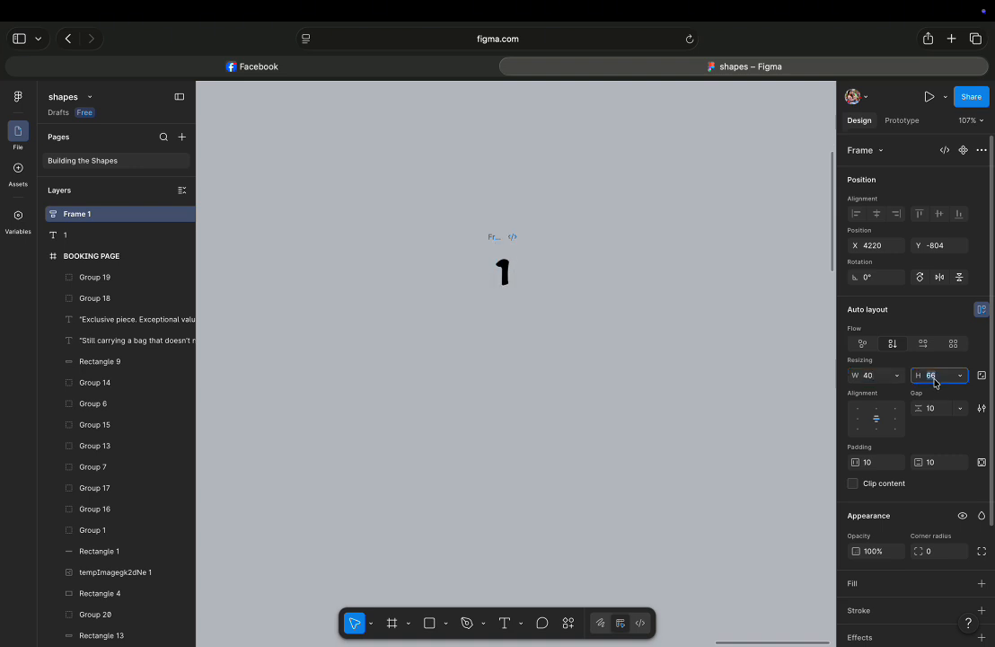
type("40")
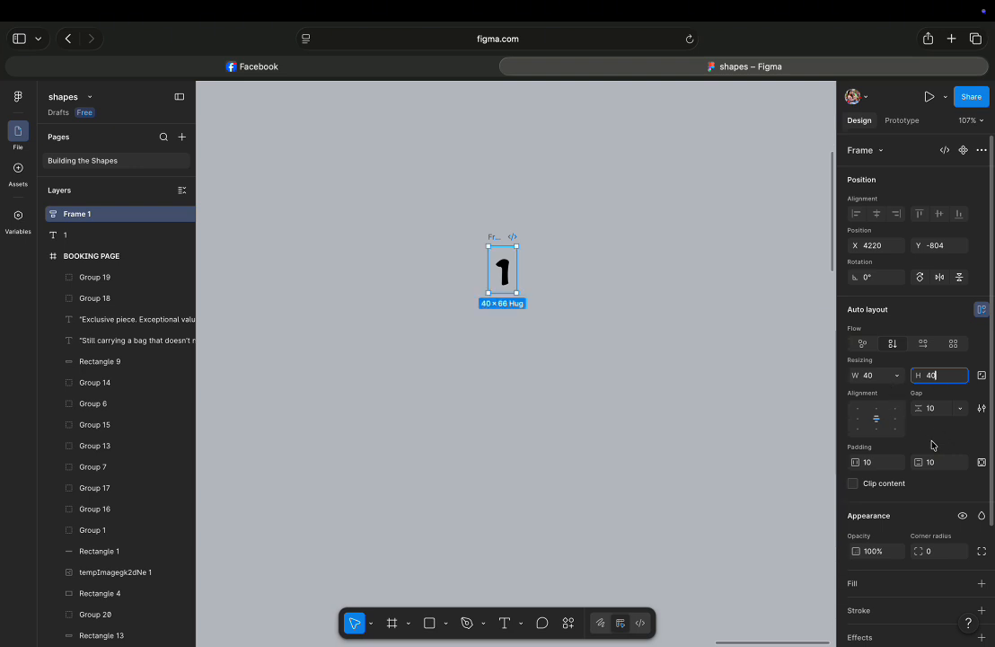
key("Return")
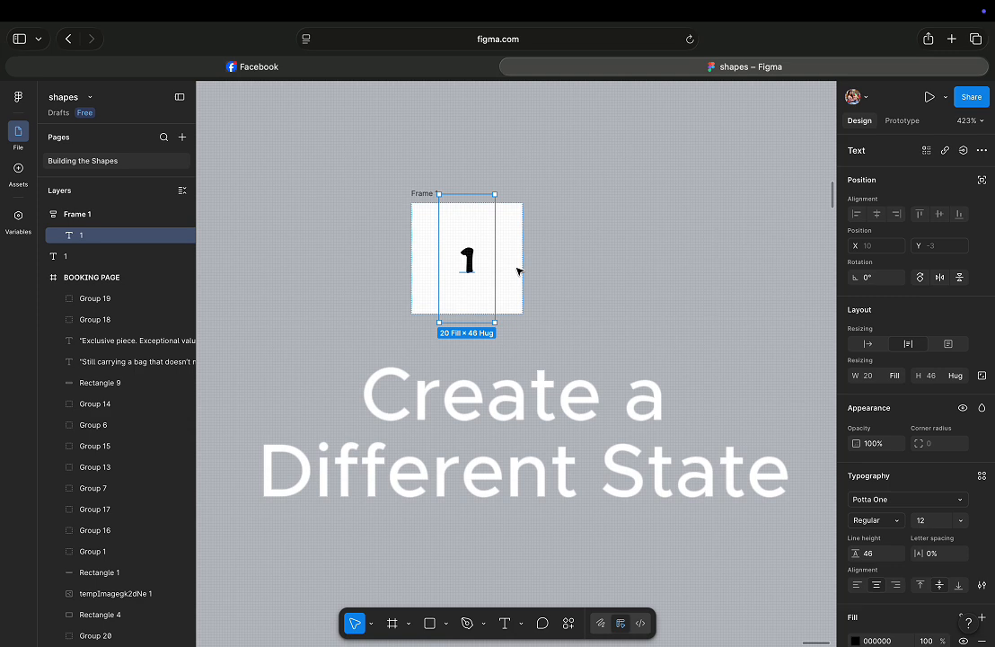
Duplicate the frame twice so three copies sit side by side.
left_click(555, 295)
left_click(434, 266)
left_click_drag(433, 227, 714, 231)
left_click_drag(498, 235, 442, 236)
left_click(740, 240)
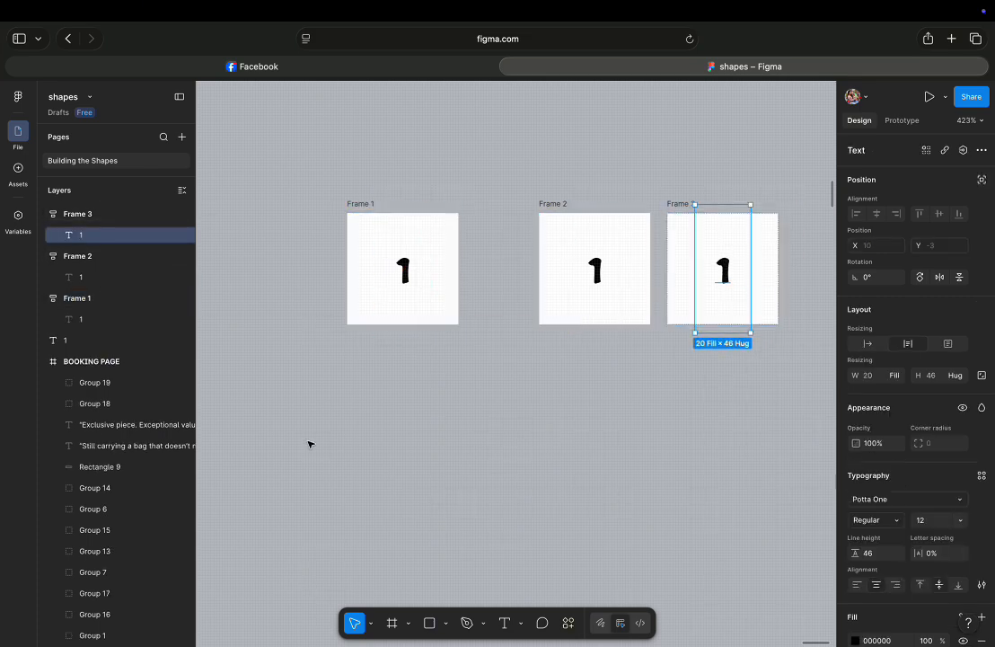
Undo the last edit and move the third frame further right to even the spacing.
key("super+z")
left_click(747, 319)
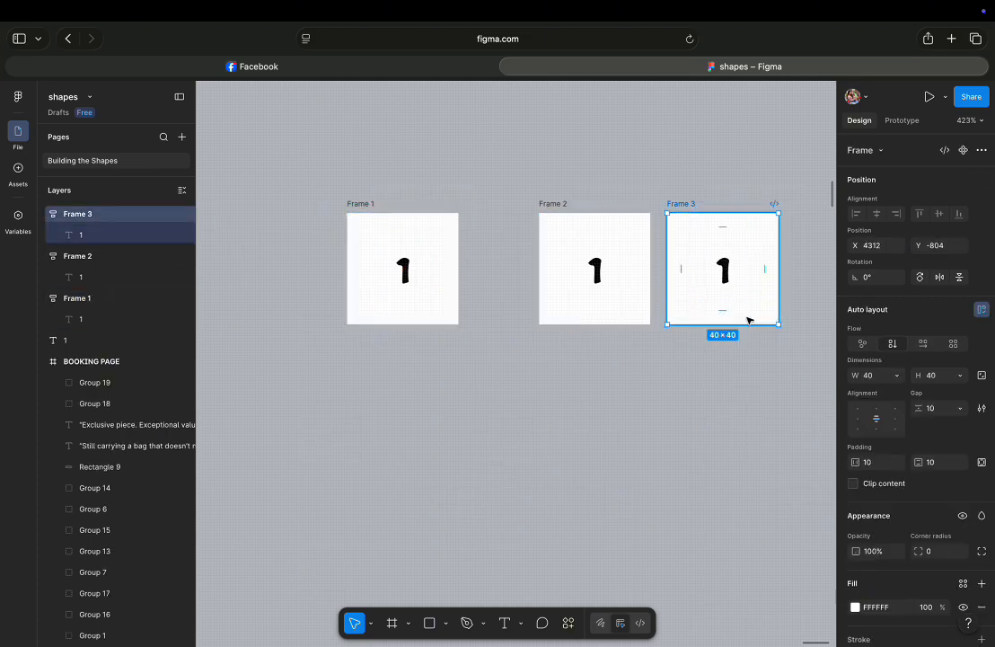
left_click_drag(746, 319, 775, 320)
left_click_drag(639, 320, 630, 319)
left_click(542, 407)
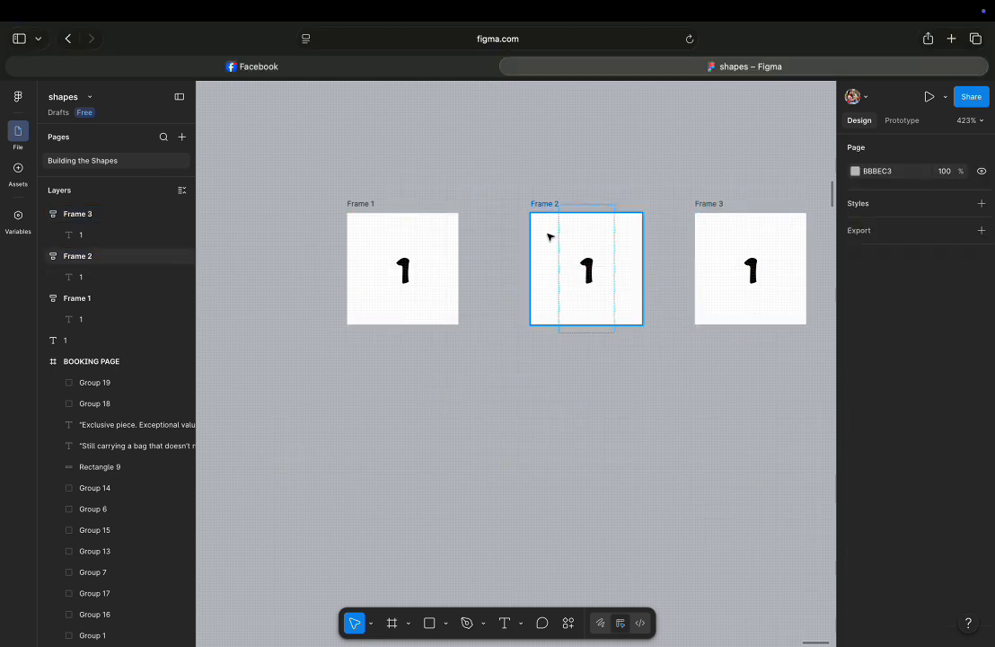
Change the page background color to 7F9AC5.
left_click(855, 171)
left_click(738, 229)
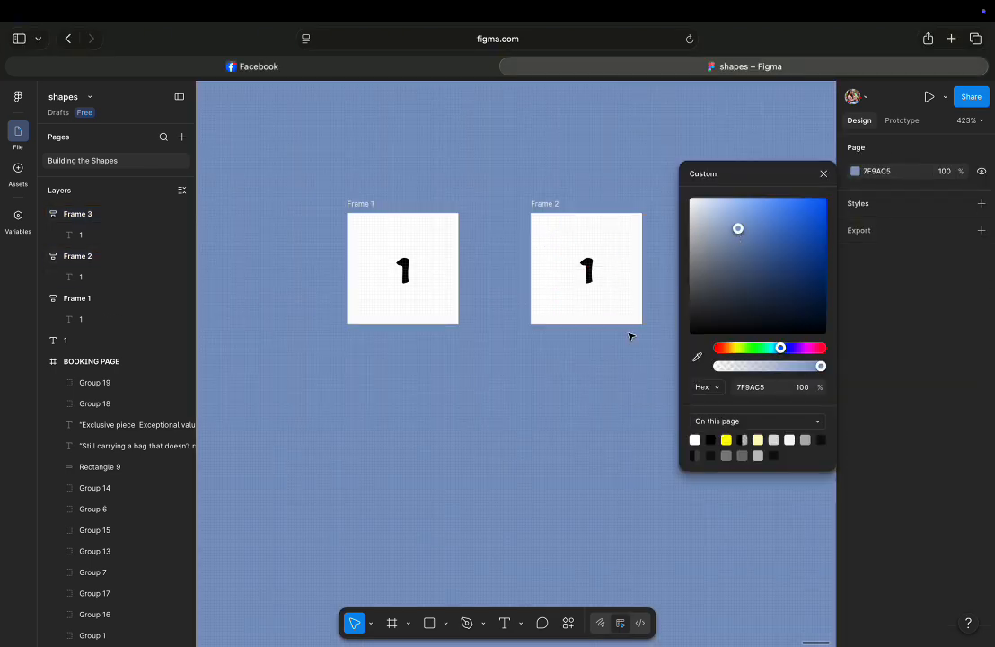
left_click(824, 173)
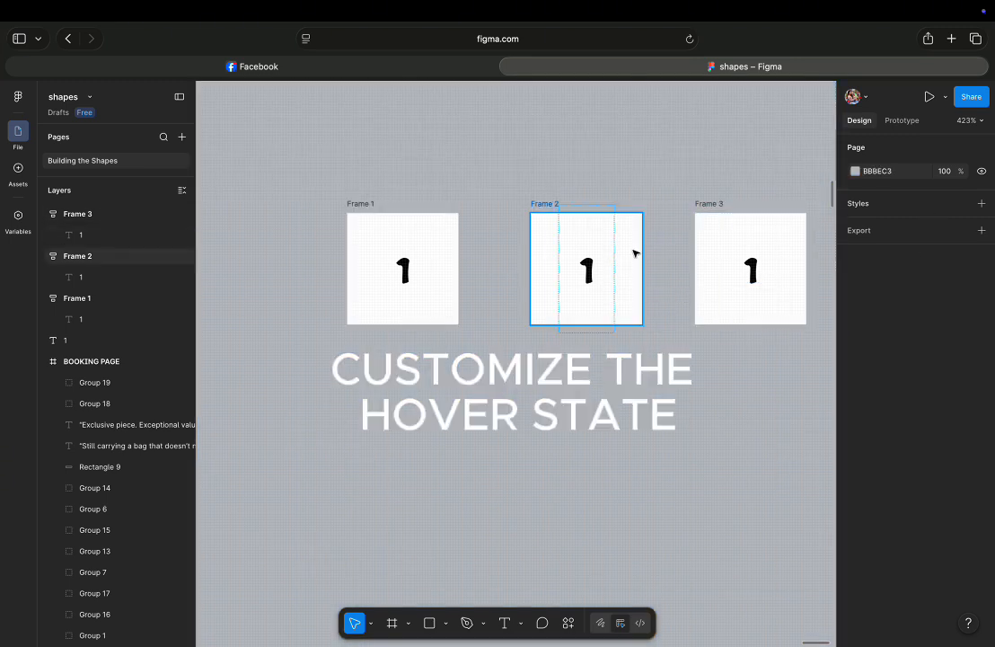
Fill the second frame with a medium blue-violet color.
left_click(634, 253)
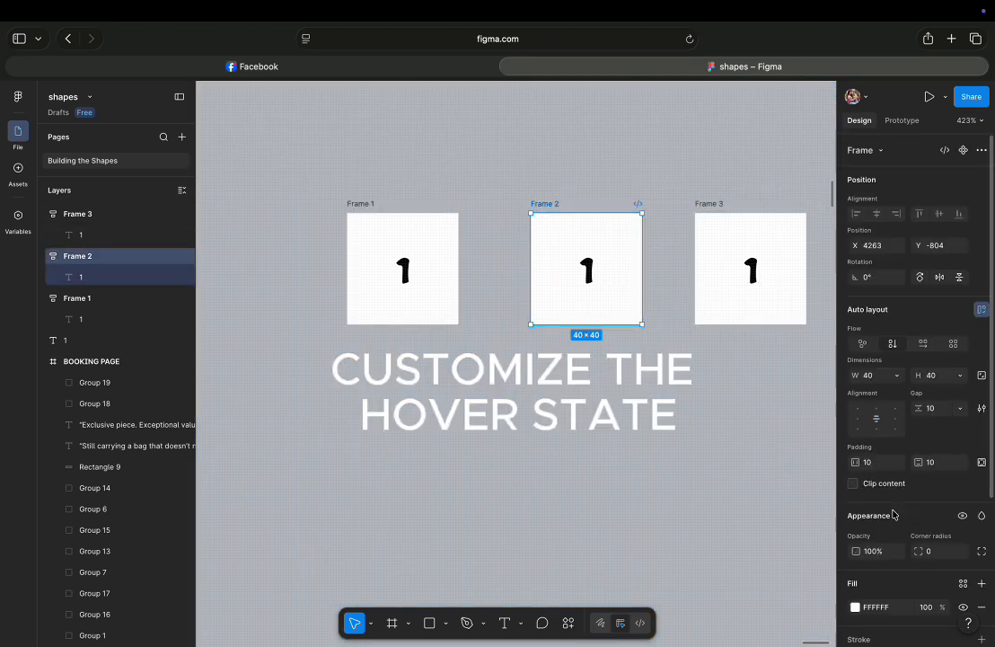
scroll(902, 512, "down", 1)
left_click(855, 586)
left_click(784, 512)
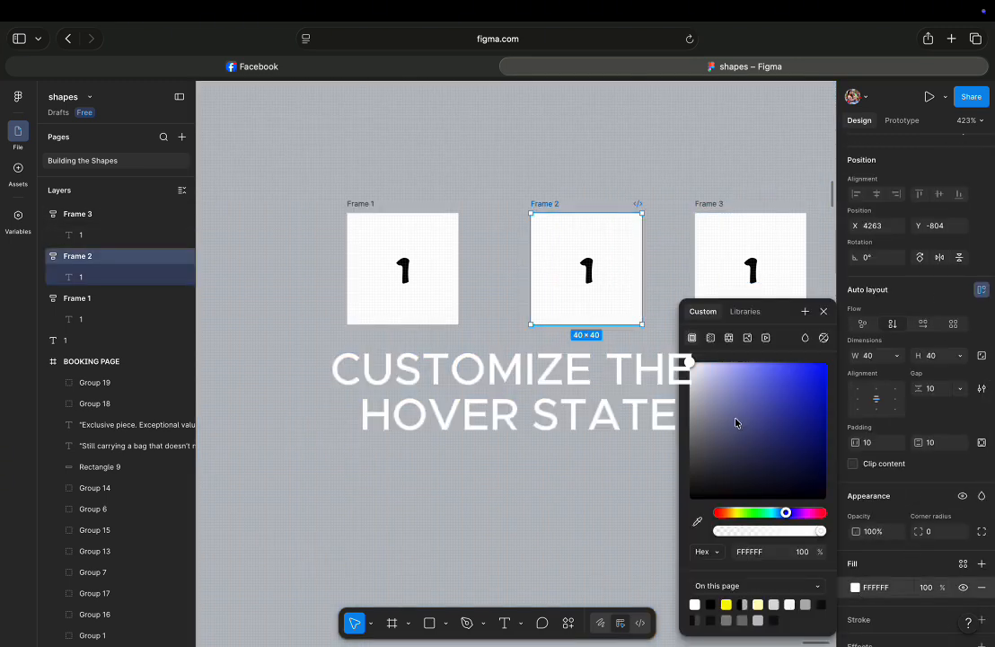
left_click(749, 386)
Fill the third frame with the color 373FB4.
left_click(793, 262)
left_click(870, 588)
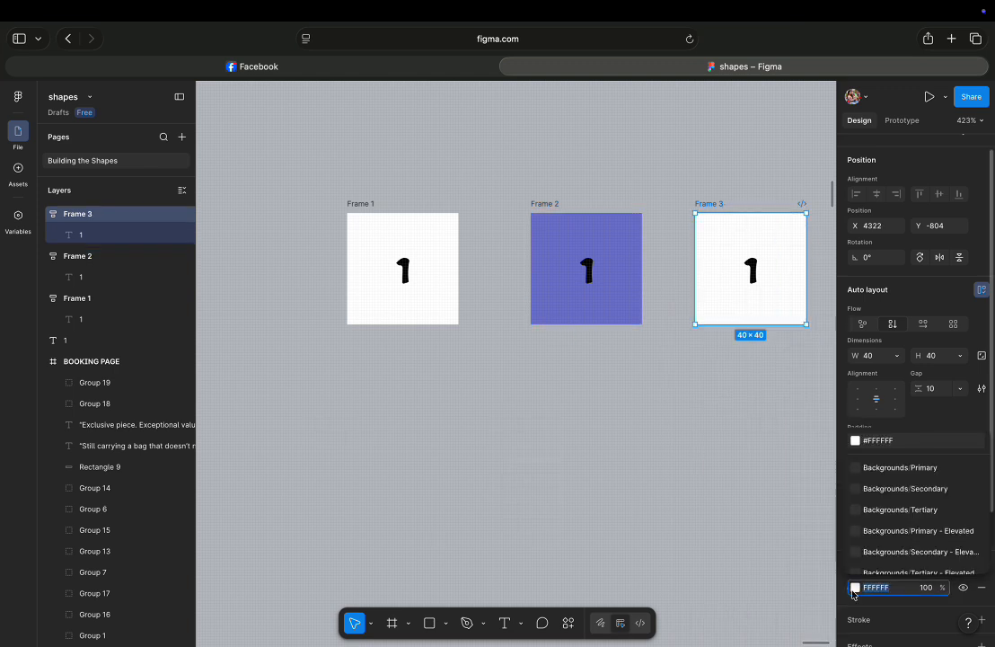
left_click(857, 587)
left_click(786, 512)
left_click_drag(817, 406, 784, 403)
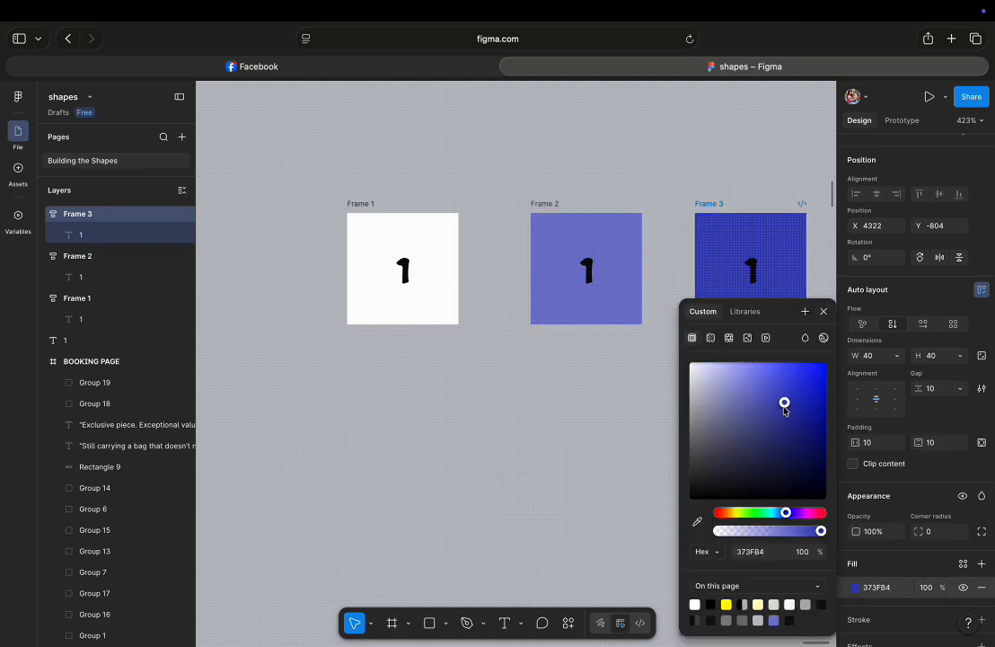
left_click(824, 312)
left_click(735, 450)
Round the corners of the second and third frames to a radius of 5.
scroll(617, 544, "up", 1)
scroll(616, 544, "down", 1)
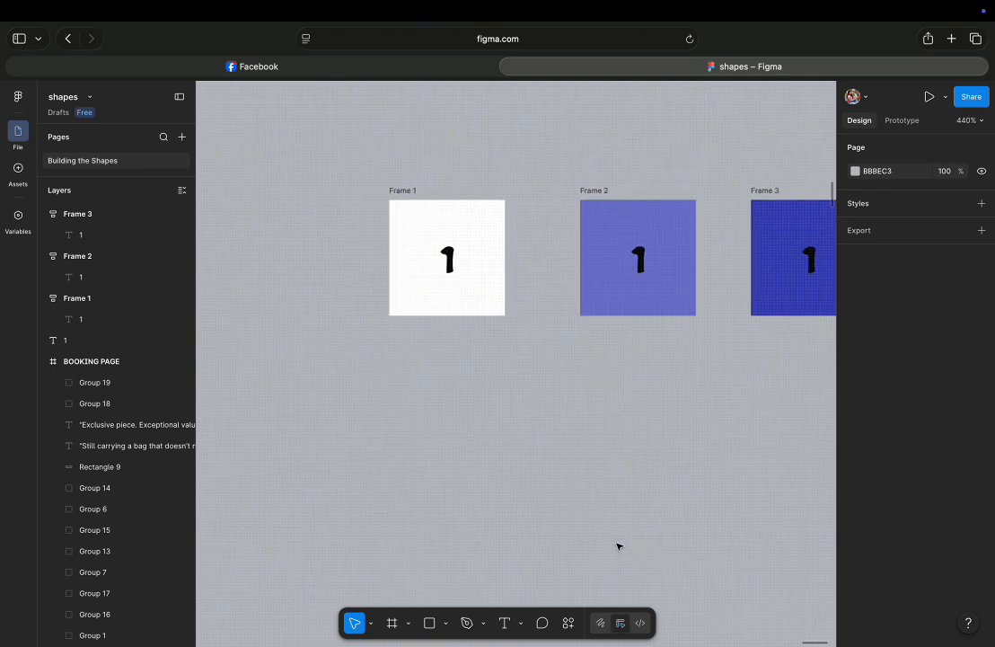
scroll(620, 544, "right", 3)
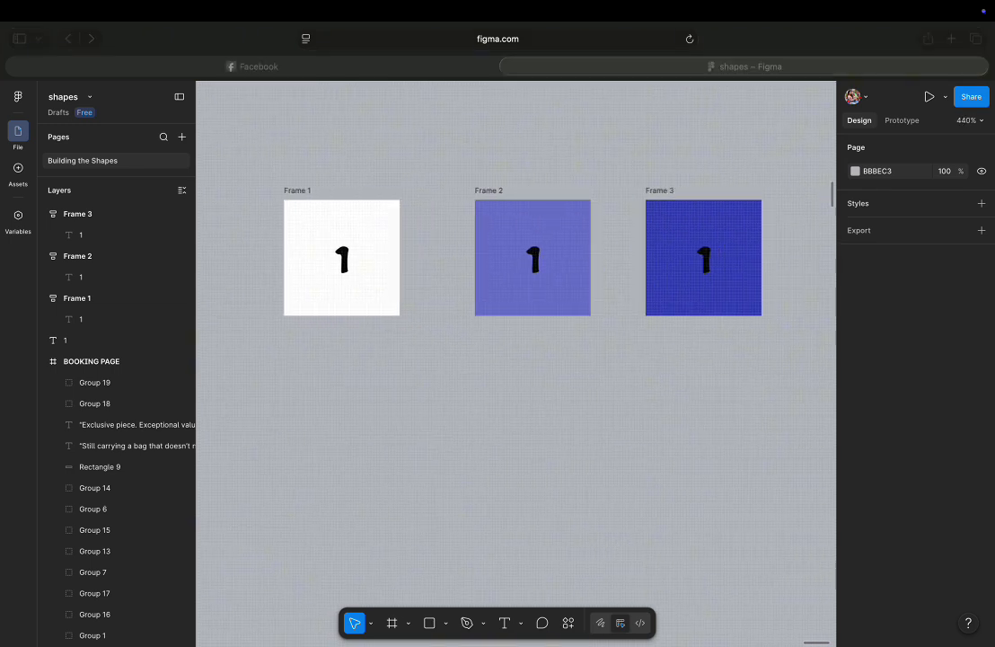
left_click(502, 297)
left_click(922, 547)
left_click(937, 550)
type("5")
key("Return")
left_click(751, 308)
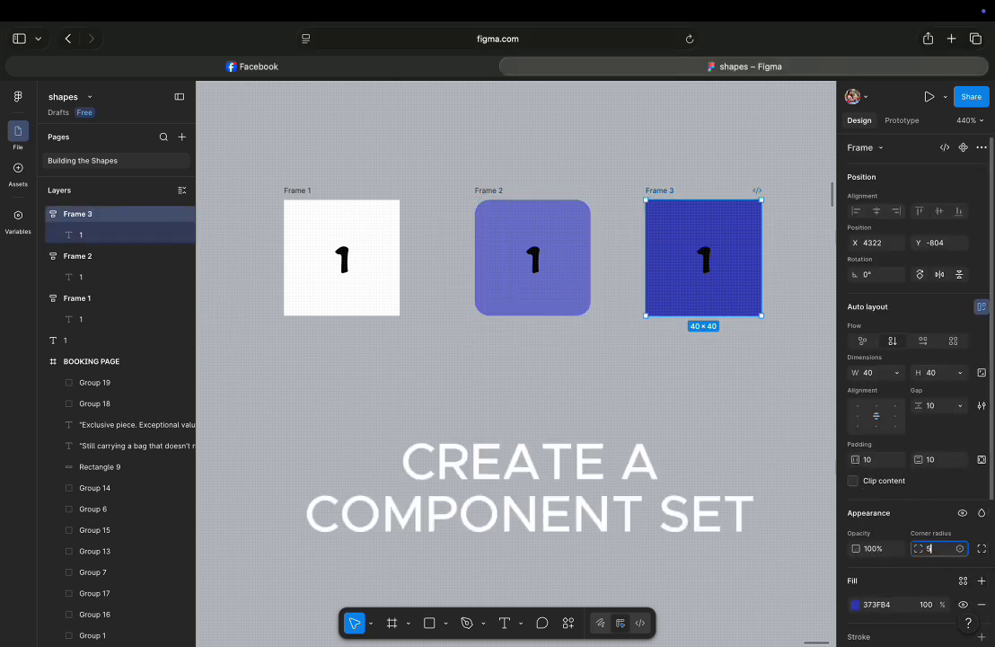
Select all three frames and combine them into a component set.
left_click_drag(245, 162, 759, 310)
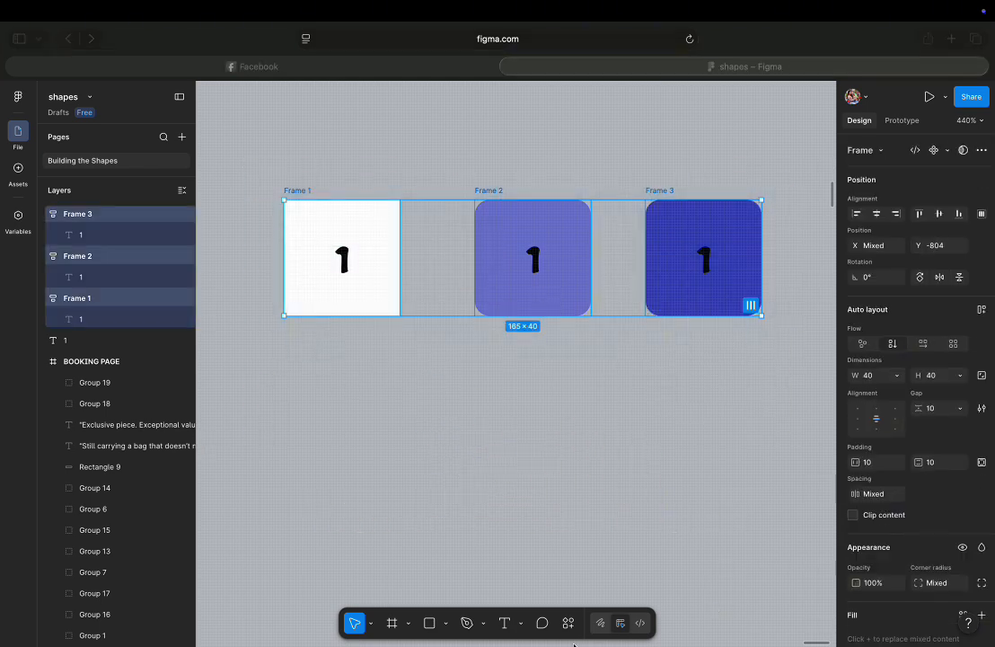
left_click(946, 150)
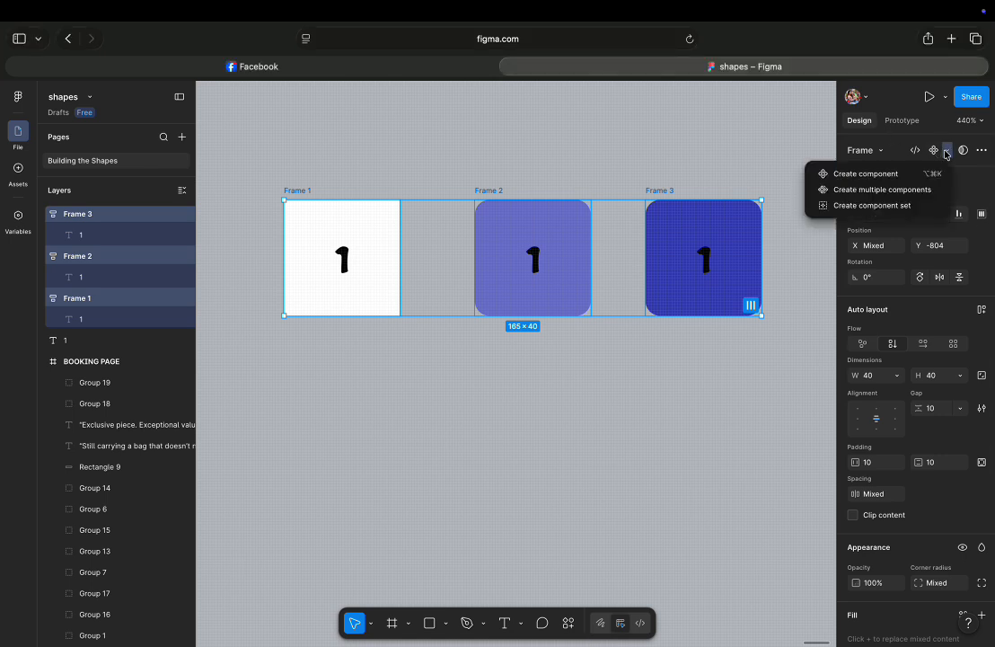
left_click(901, 173)
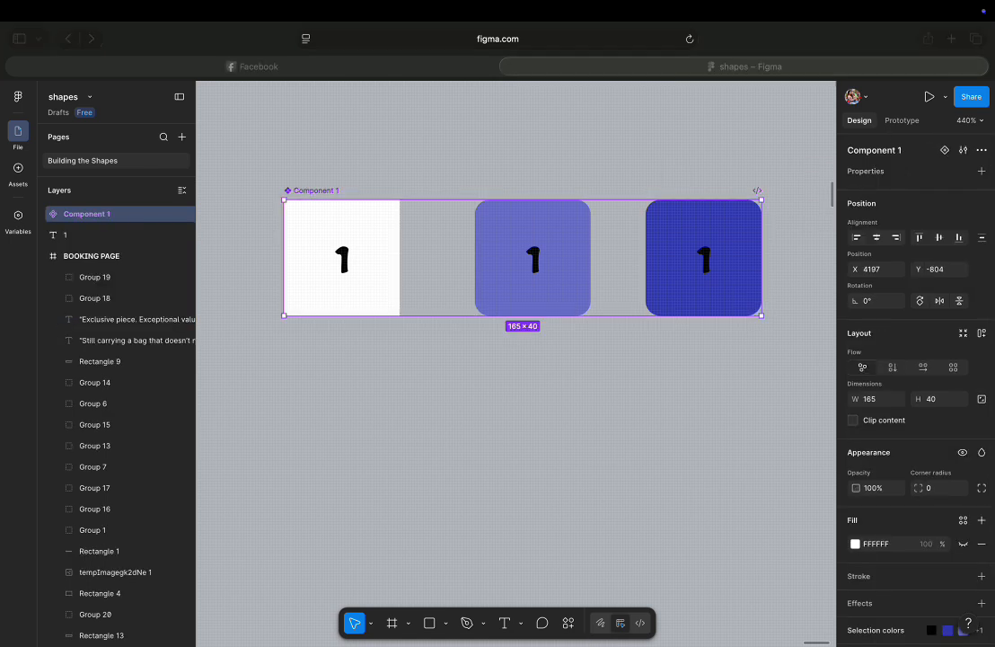
Connect the first variant to the second with a While hovering Change to interaction.
left_click(399, 263)
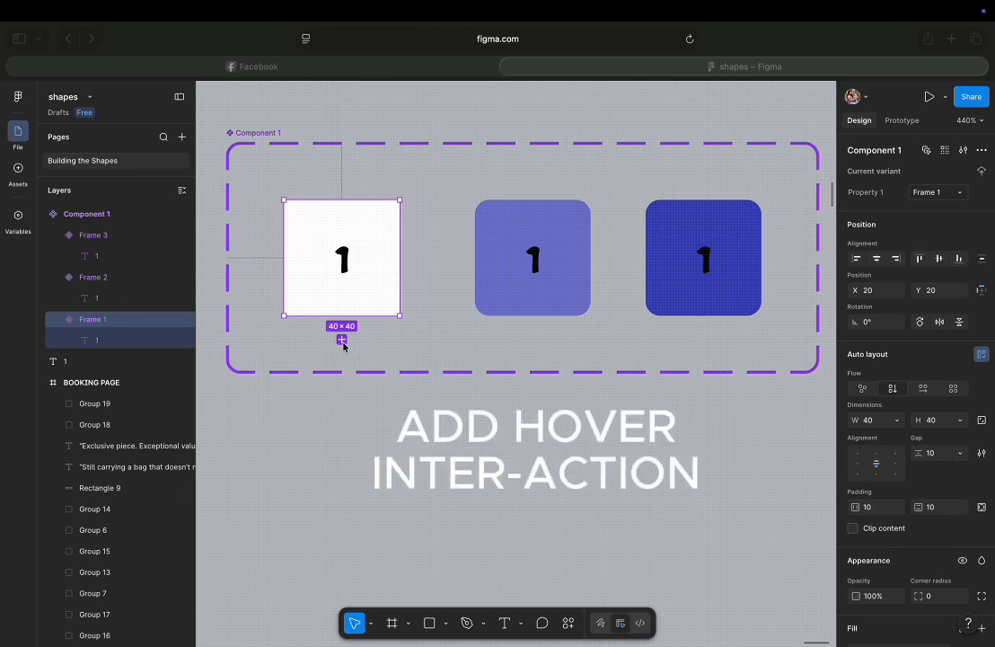
left_click(898, 122)
left_click_drag(400, 258, 592, 253)
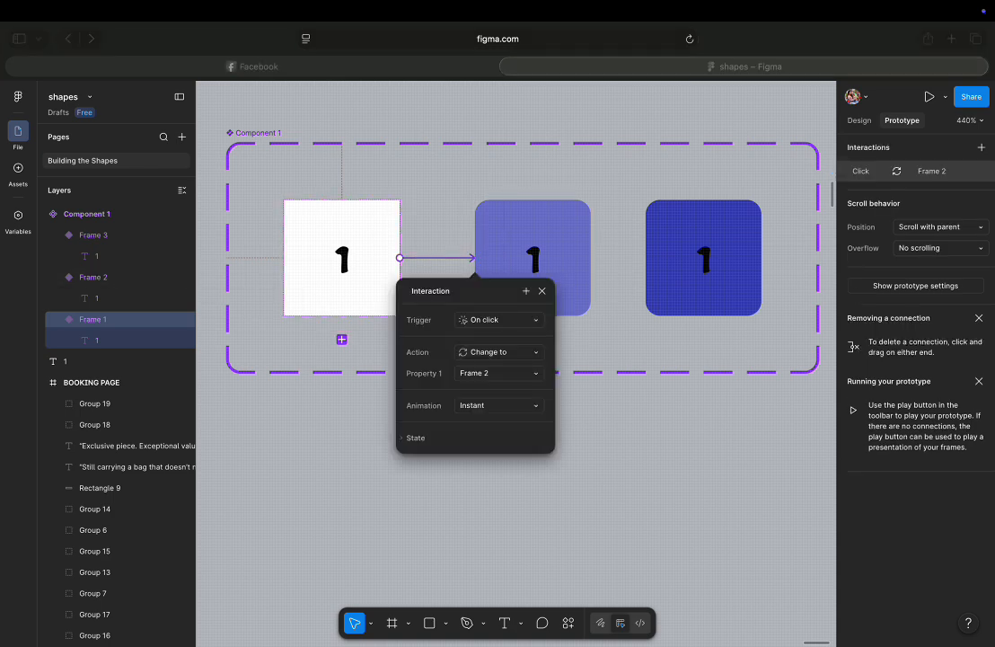
left_click(530, 320)
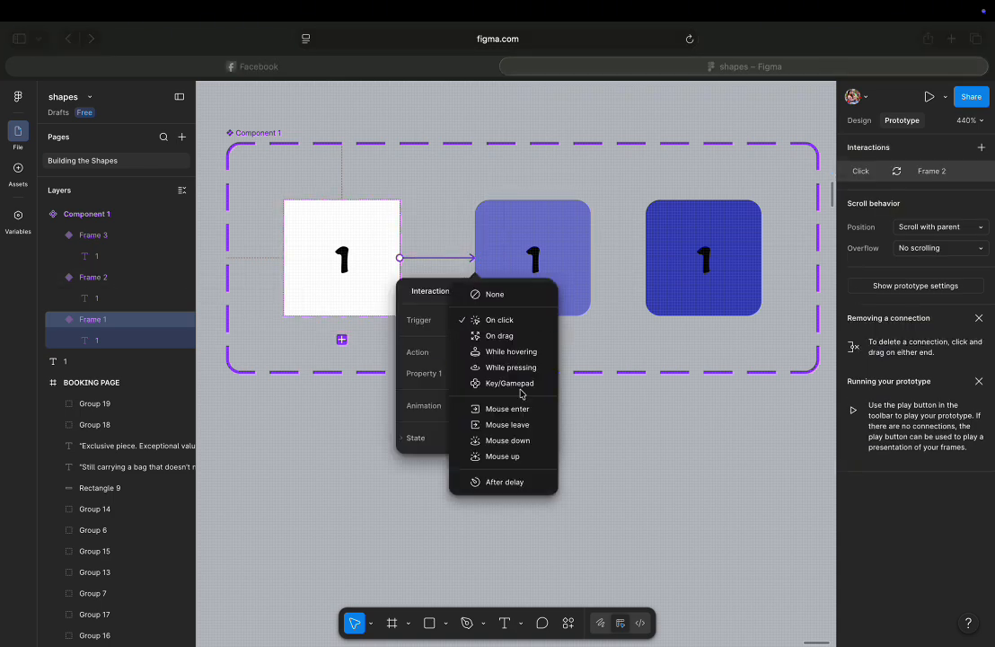
left_click(507, 351)
Set that interaction's animation to Smart animate with a 100ms duration.
left_click(536, 406)
left_click(485, 436)
left_click(481, 448)
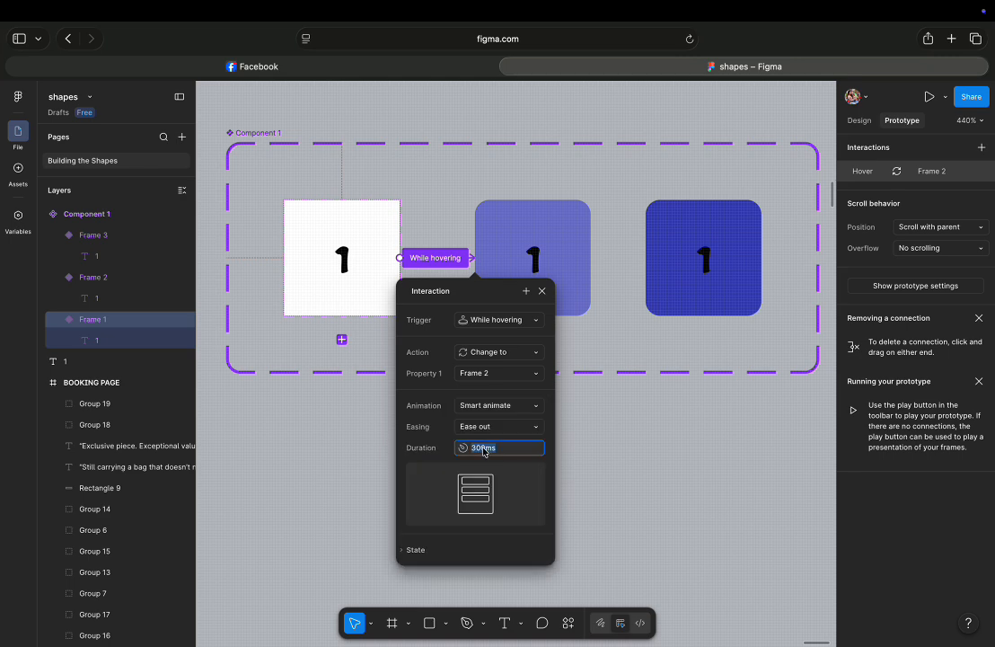
type("100")
left_click(638, 479)
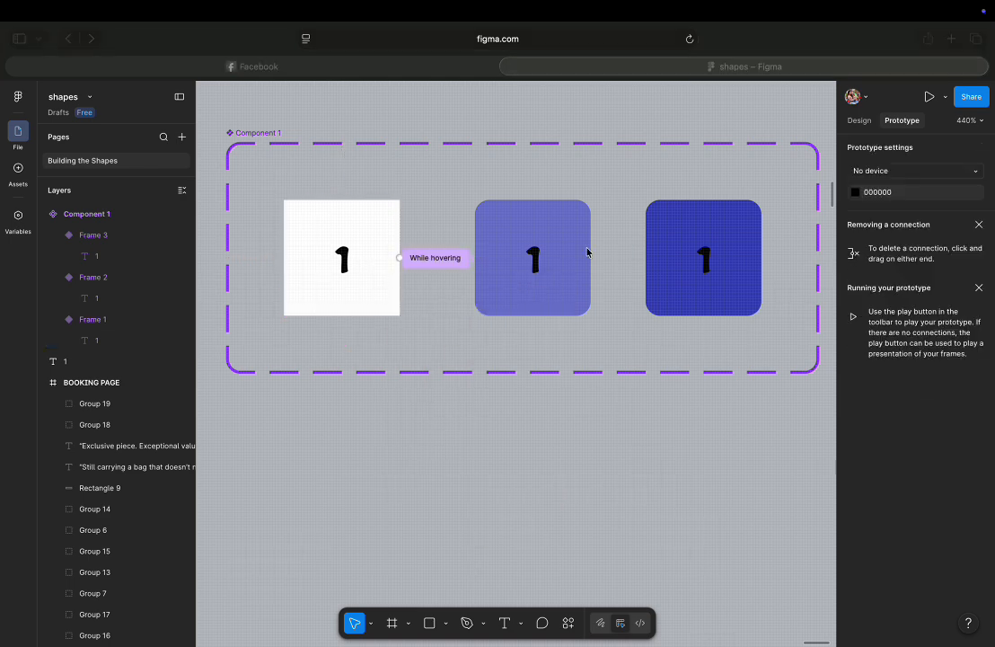
Connect the second variant to the third with a While hovering Change to interaction.
left_click_drag(590, 257, 649, 258)
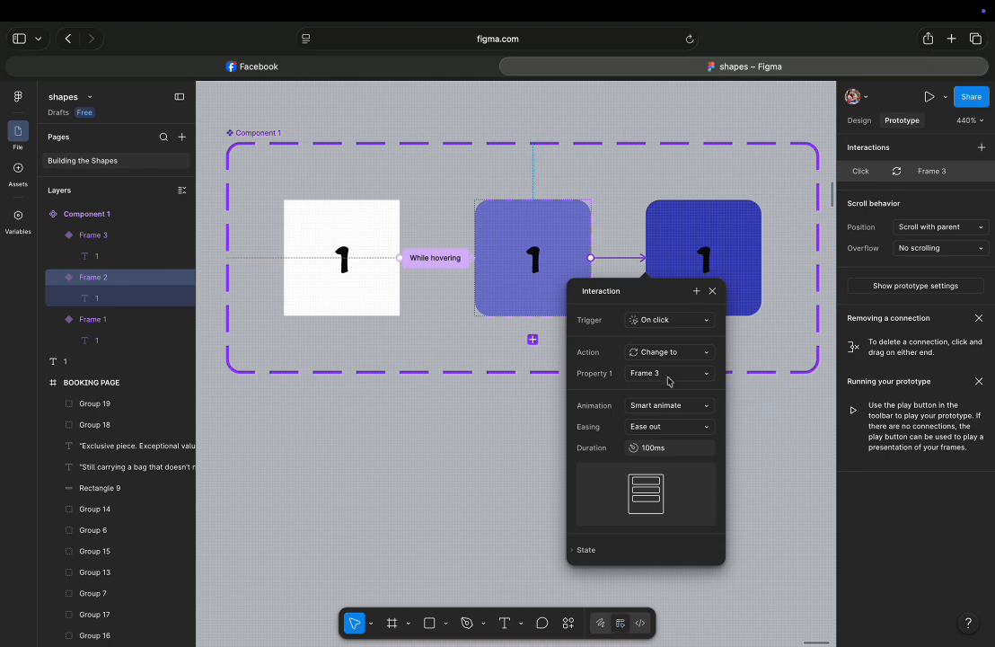
left_click(688, 354)
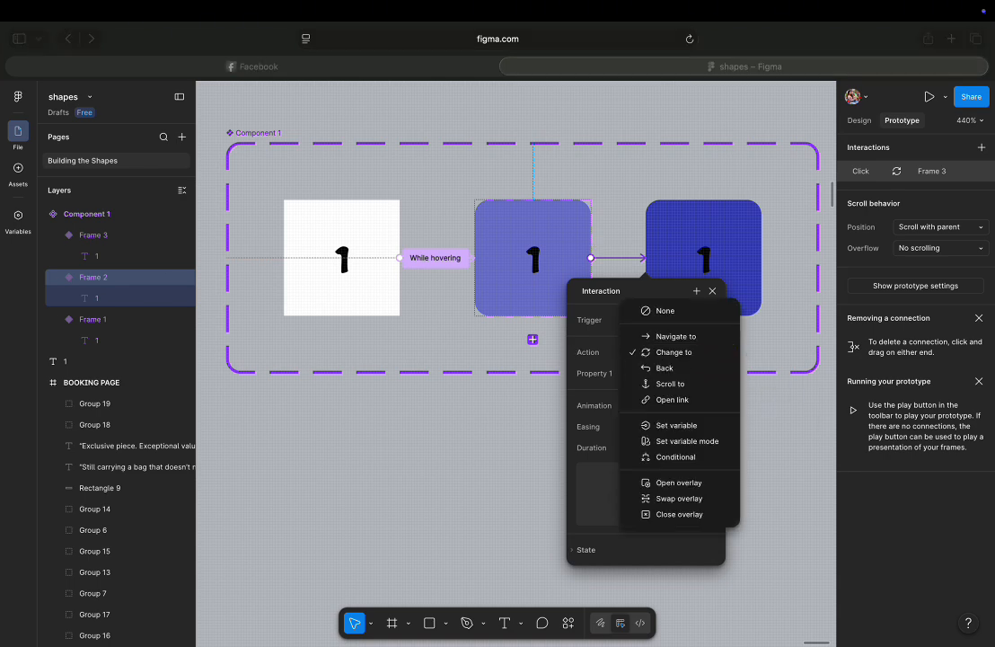
left_click(705, 324)
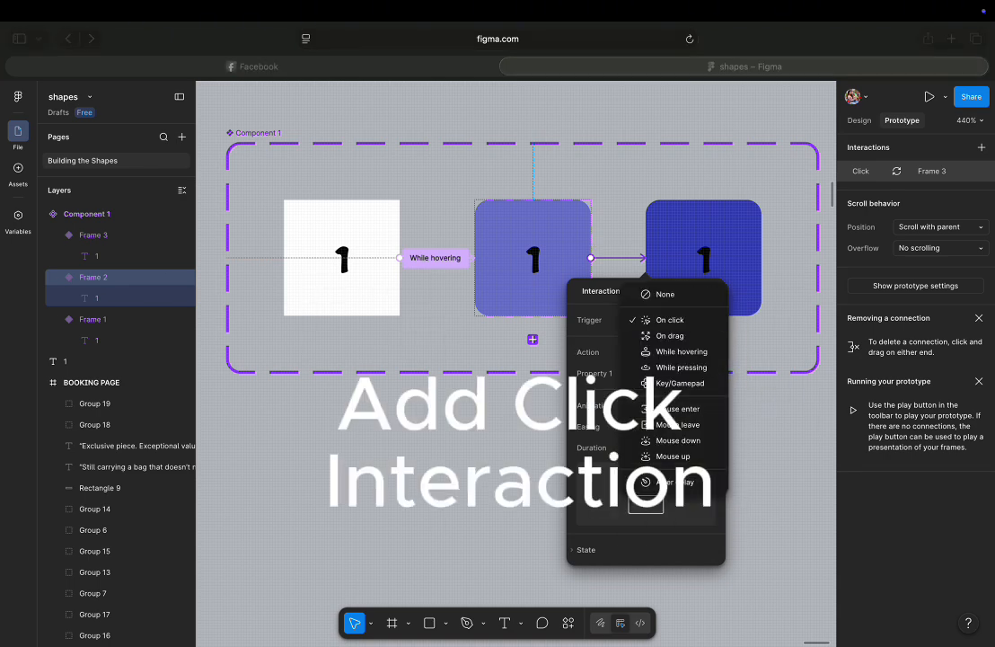
left_click(696, 353)
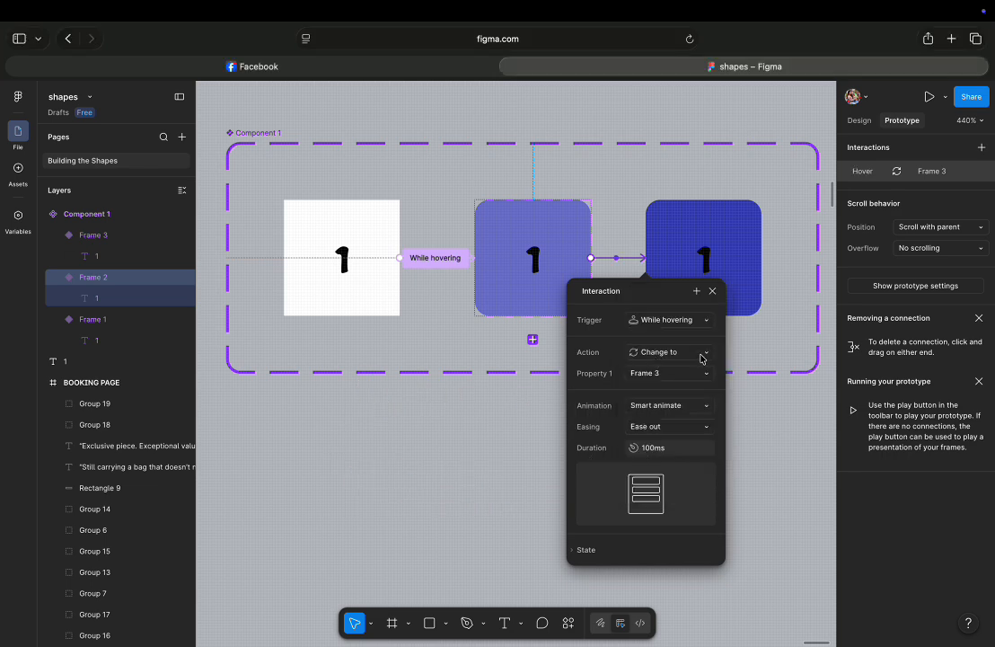
left_click(761, 303)
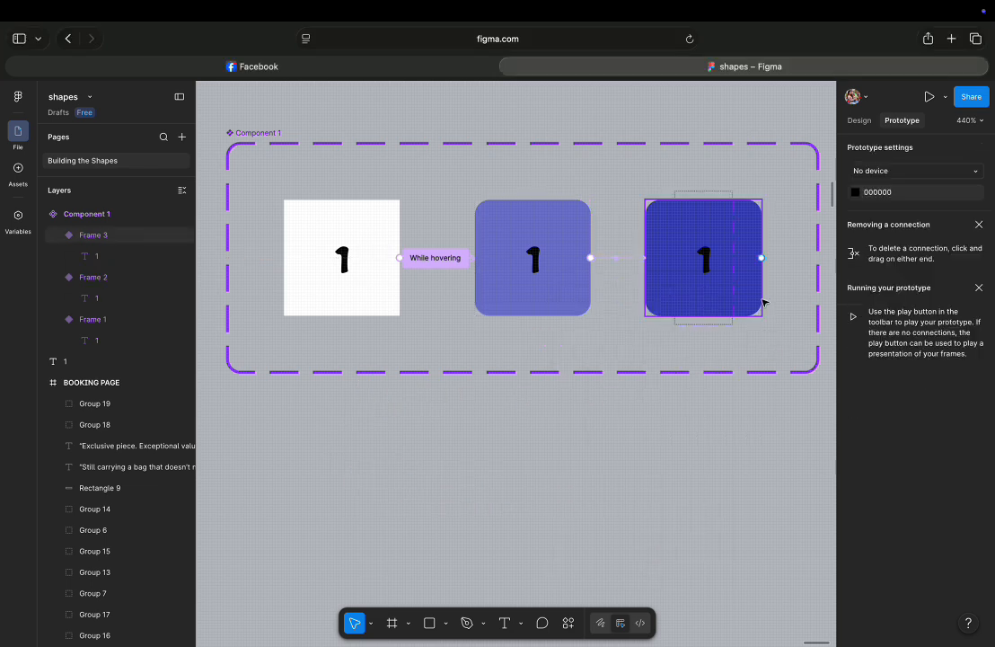
Connect the third variant back to the first with an On click Change to interaction.
left_click_drag(762, 258, 400, 289)
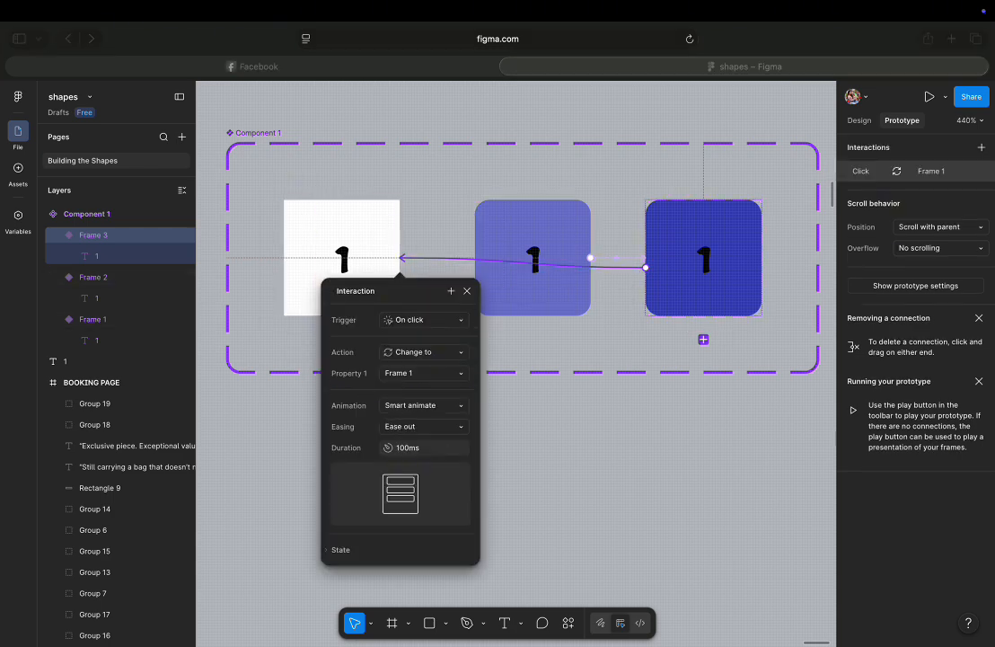
left_click(622, 482)
left_click(621, 483)
scroll(478, 327, "down", 5)
Place an instance of the component below the component set.
left_click(18, 168)
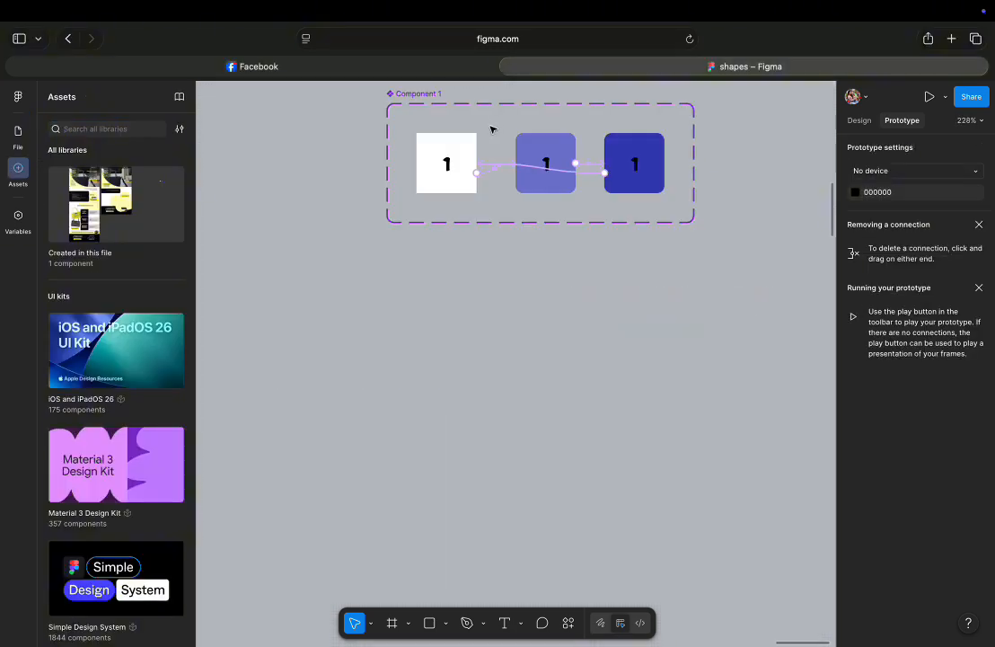
left_click(423, 177)
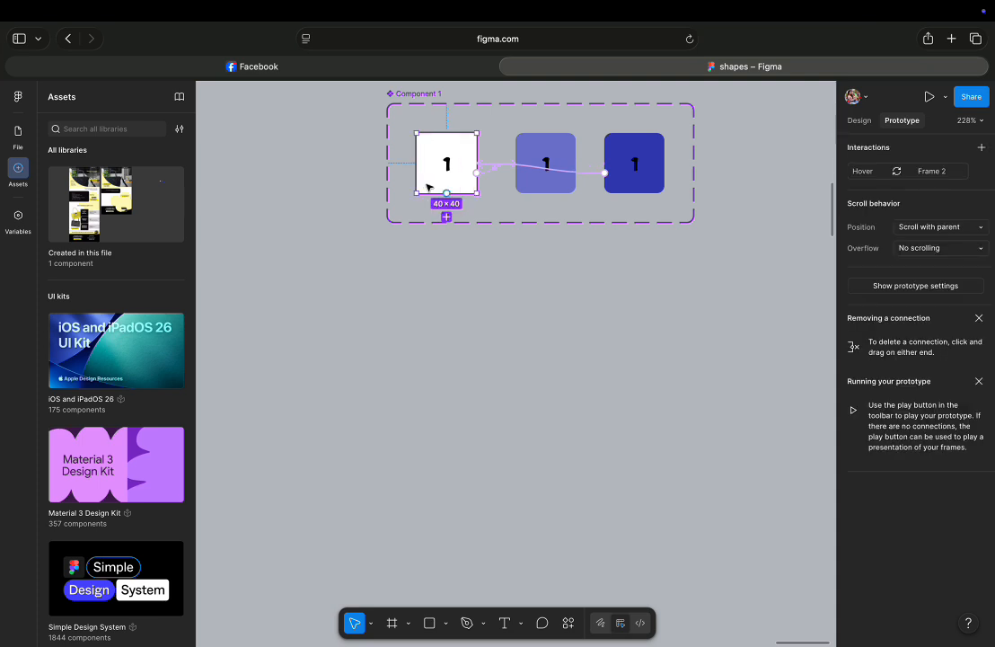
left_click_drag(429, 187, 333, 386)
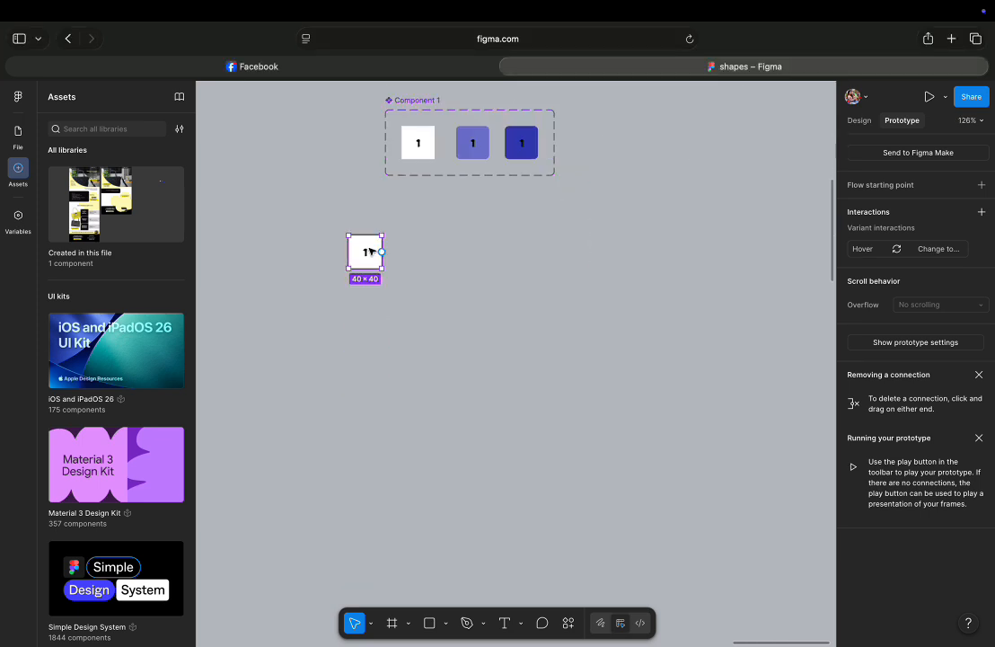
Create a row of seven component instances and select them all.
left_click_drag(370, 251, 656, 254)
left_click(334, 239)
left_click_drag(334, 238, 675, 281)
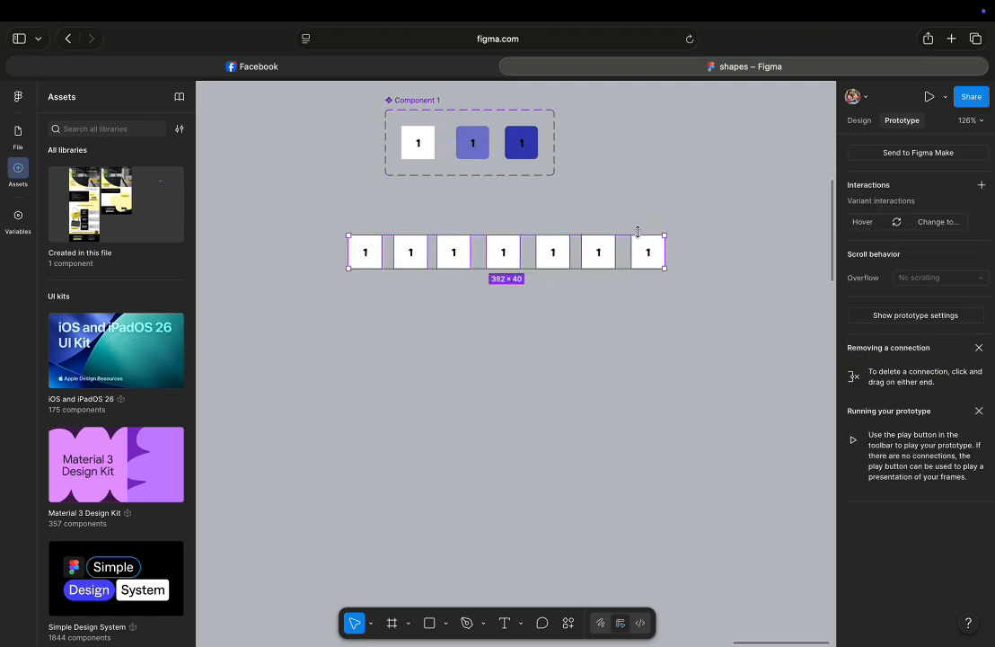
key("shift+e")
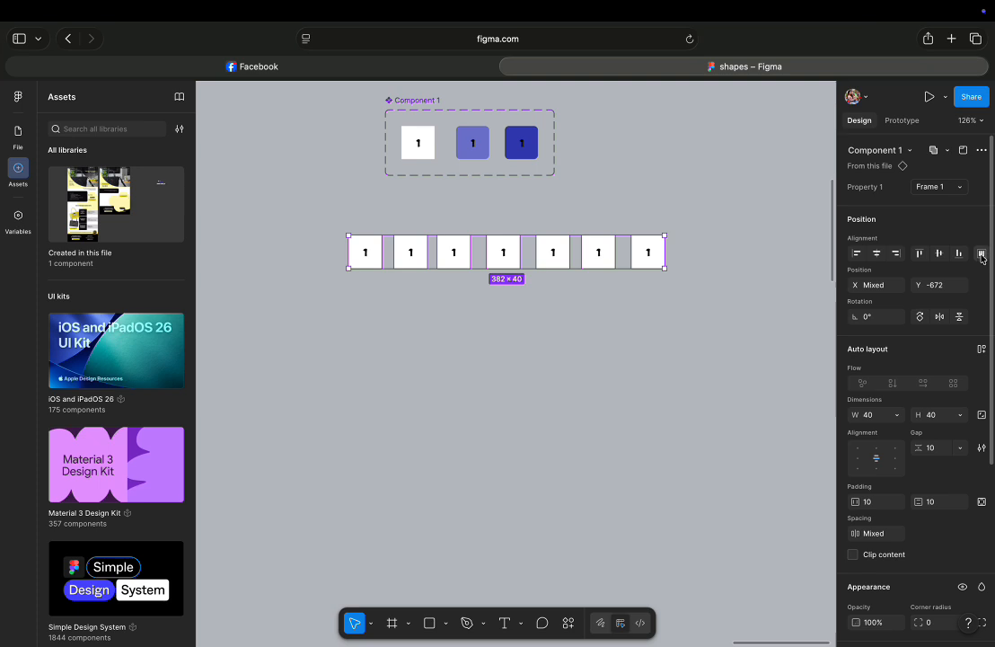
Tidy up the seven selected instances into an evenly spaced row.
left_click(981, 254)
left_click(905, 277)
left_click(909, 150)
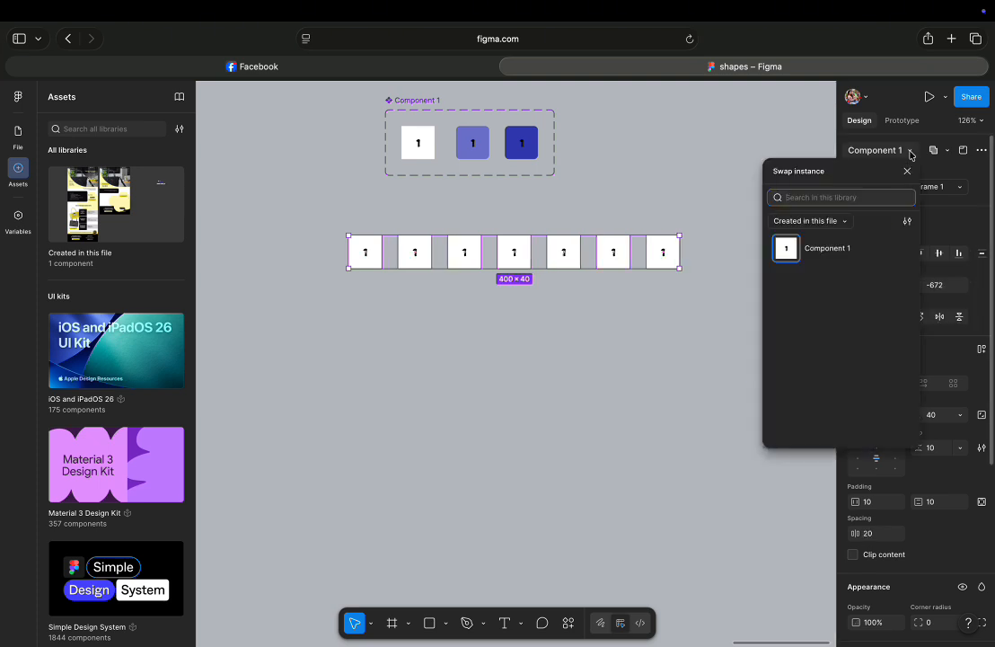
left_click(909, 150)
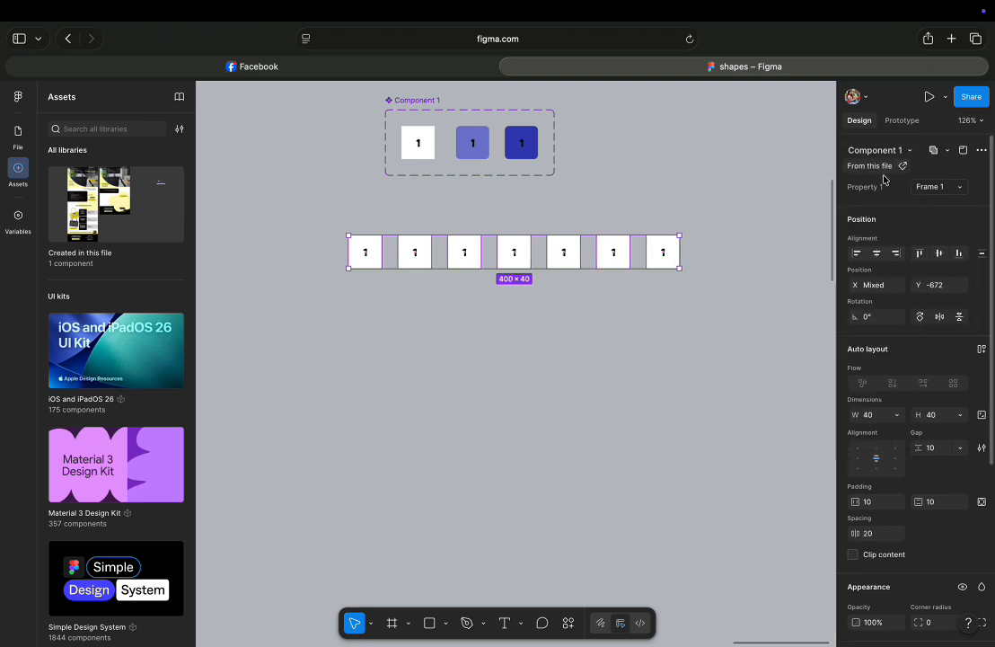
left_click(960, 189)
left_click(961, 188)
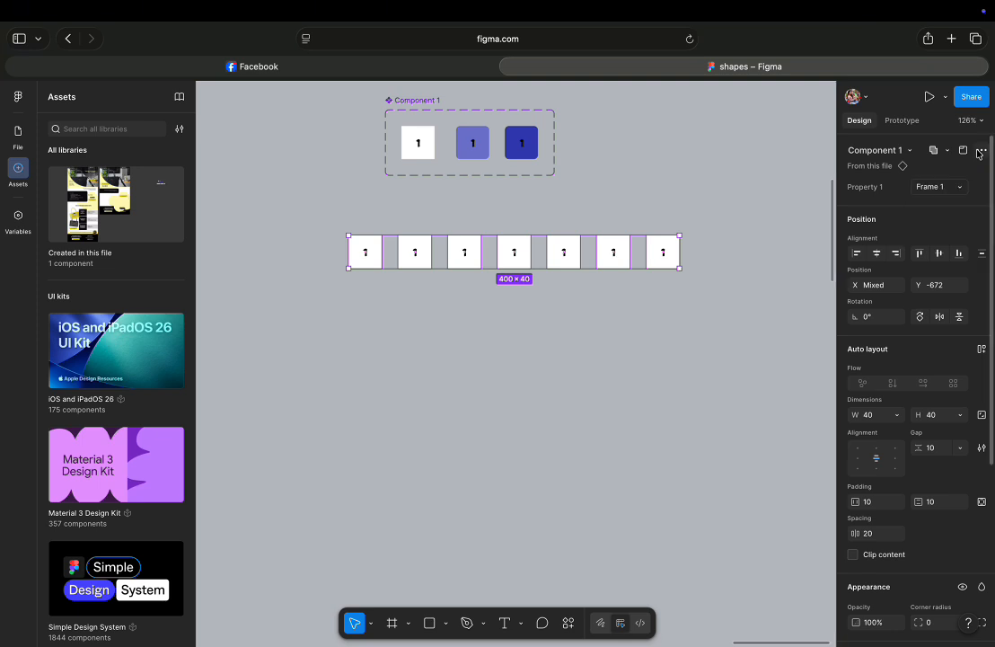
left_click(981, 151)
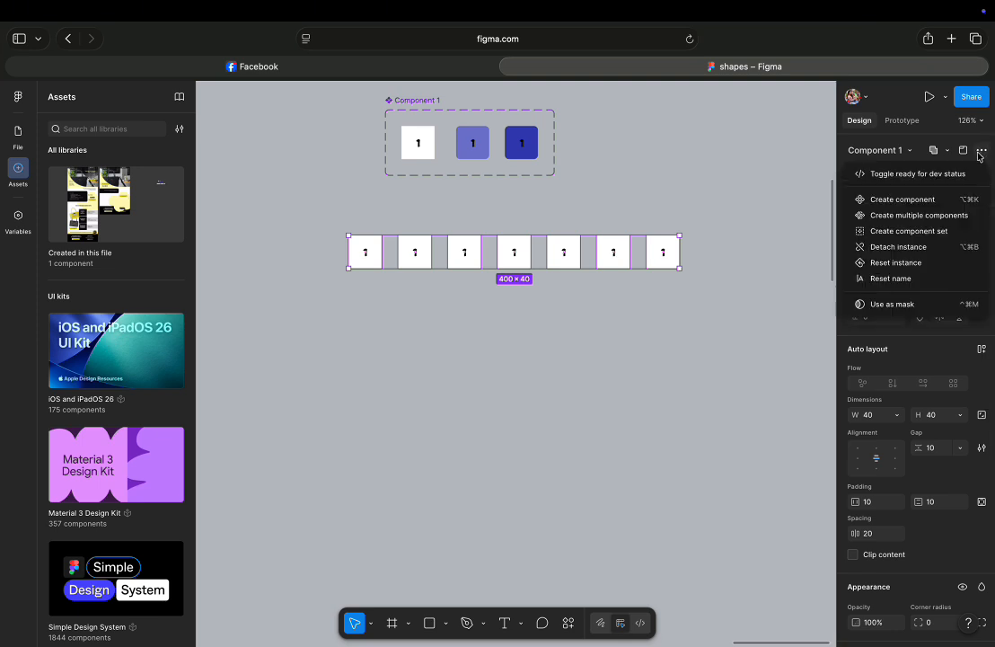
left_click(922, 157)
left_click(948, 153)
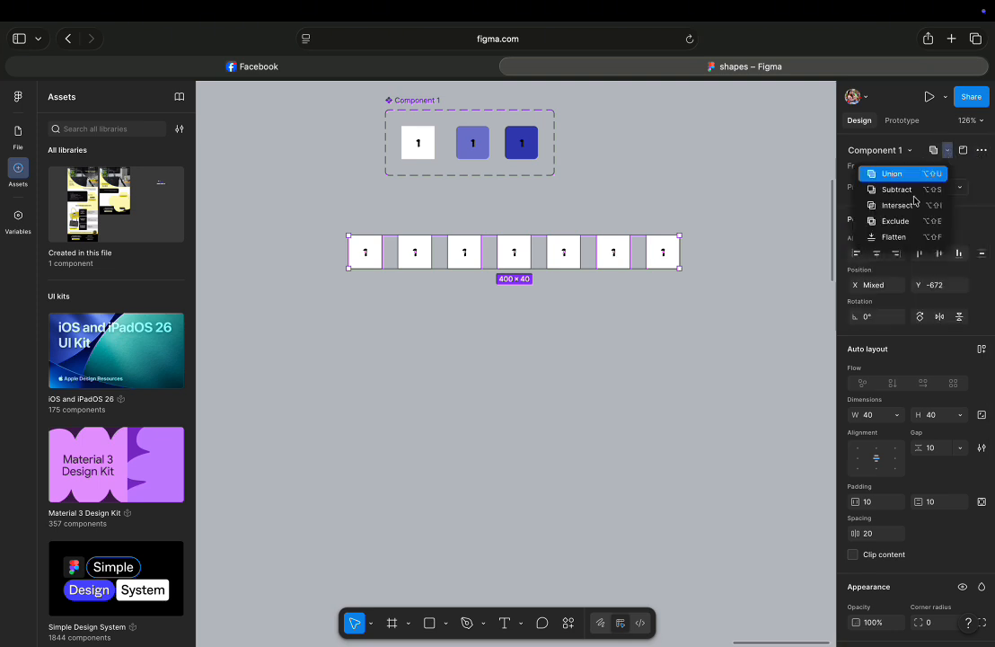
left_click(968, 196)
scroll(900, 360, "down", 3)
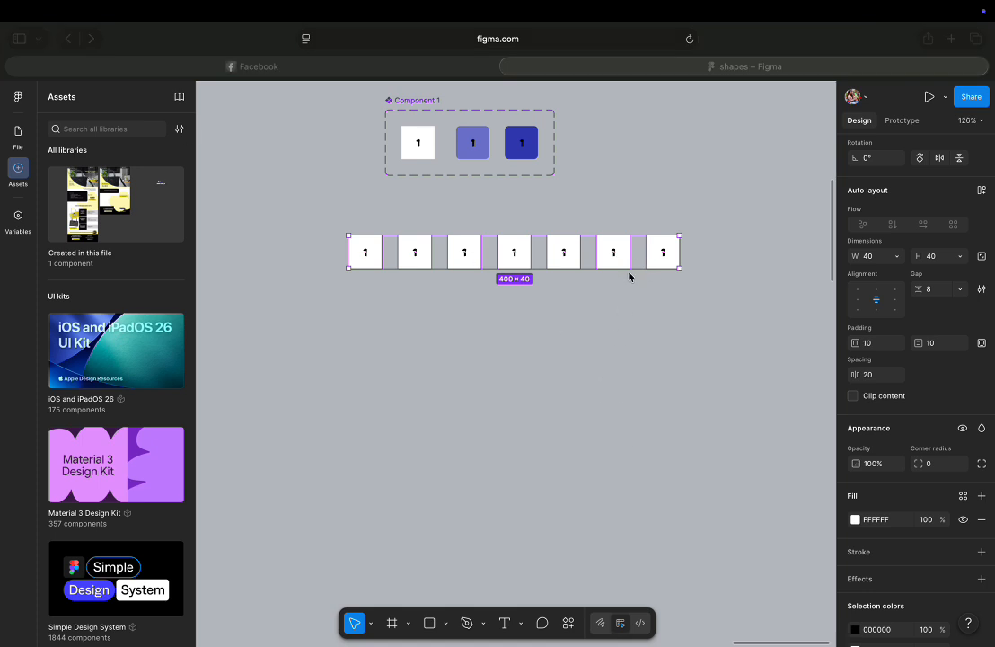
Duplicate the row of instances downward to form five rows of seven buttons.
left_click_drag(663, 263, 649, 438)
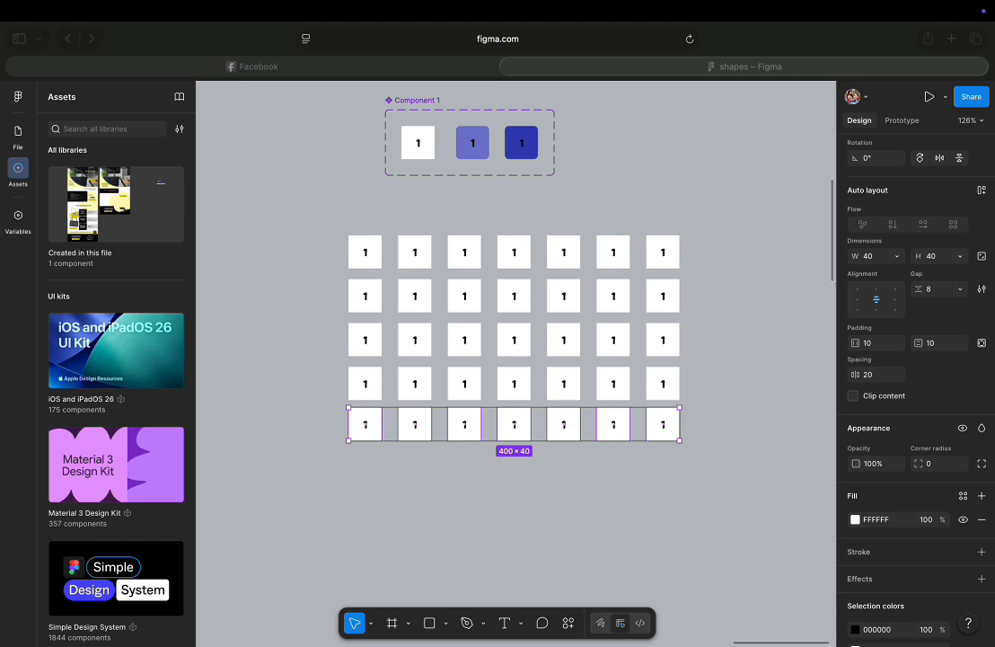
mouse_move(75, 3)
Select all five rows, tidy them into a grid and set both horizontal and vertical spacing to 8.
left_click_drag(331, 224, 727, 488)
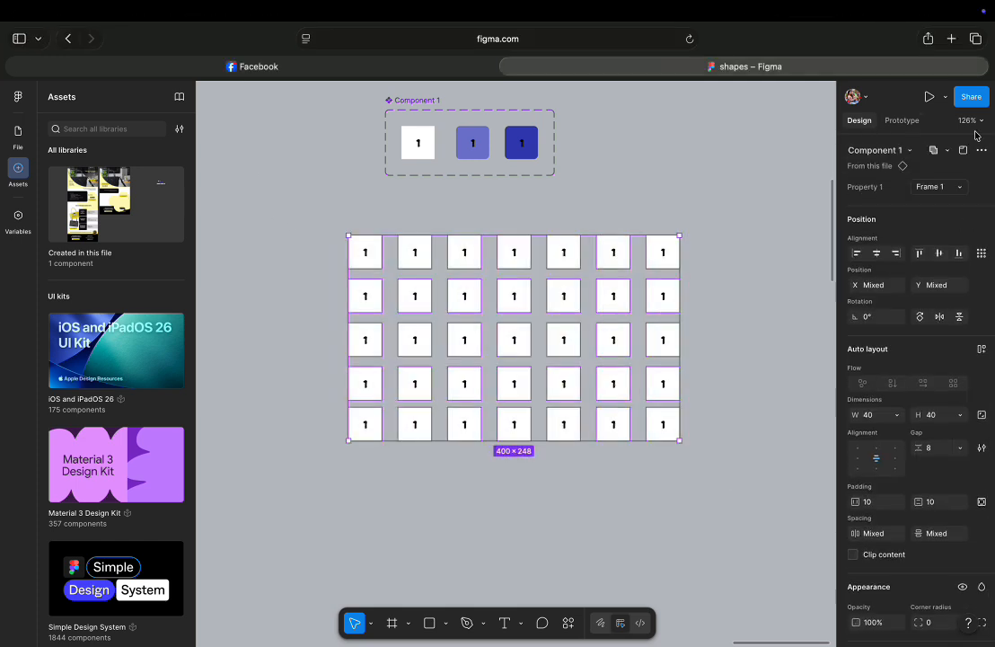
left_click(981, 253)
left_click(889, 277)
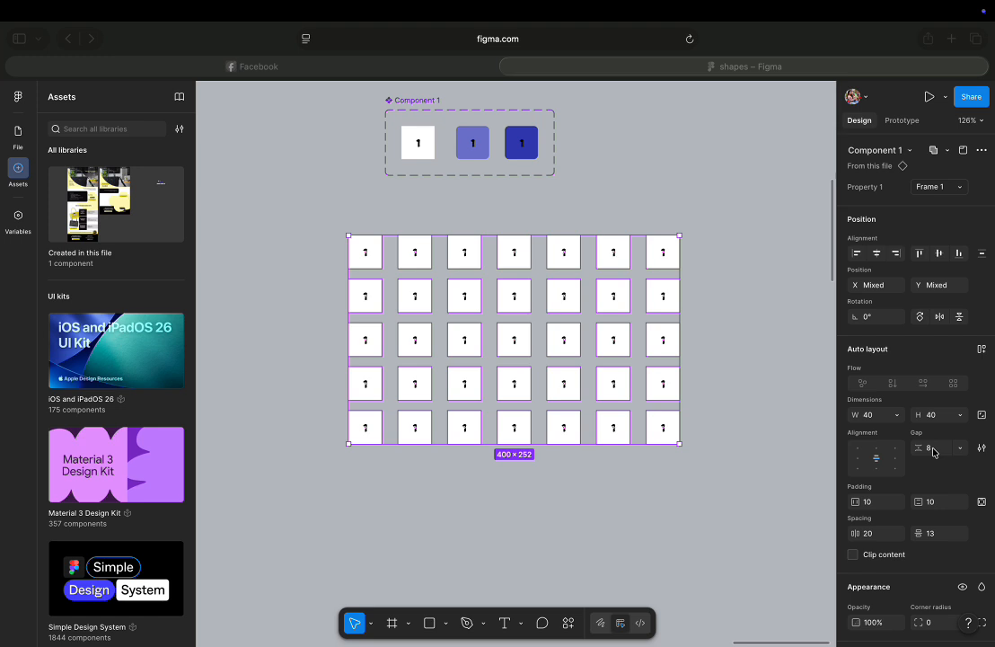
left_click(882, 535)
type("8")
left_click(934, 539)
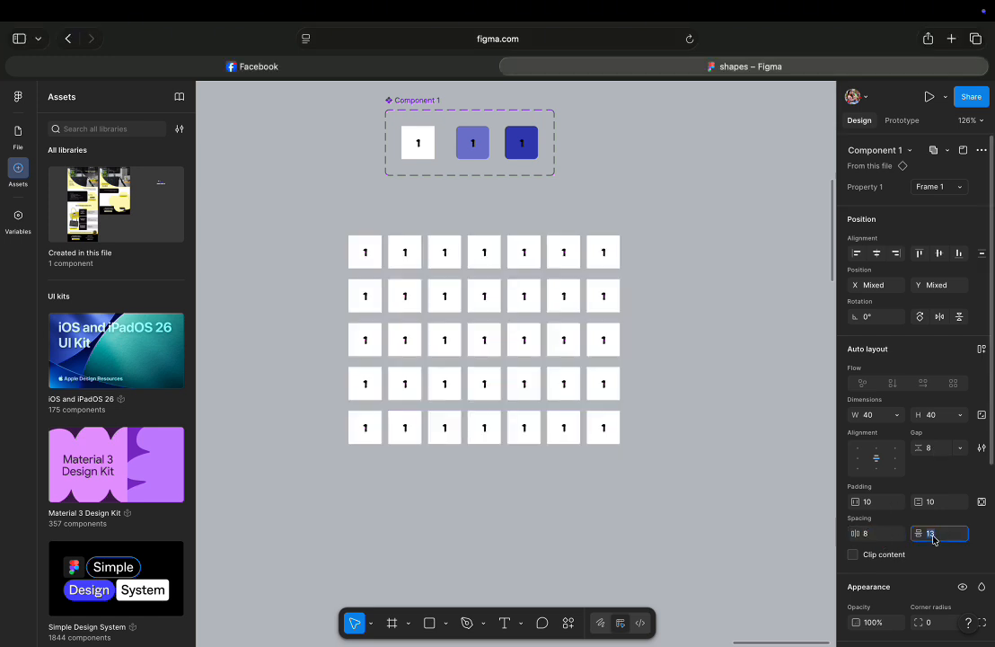
type("8")
key("Return")
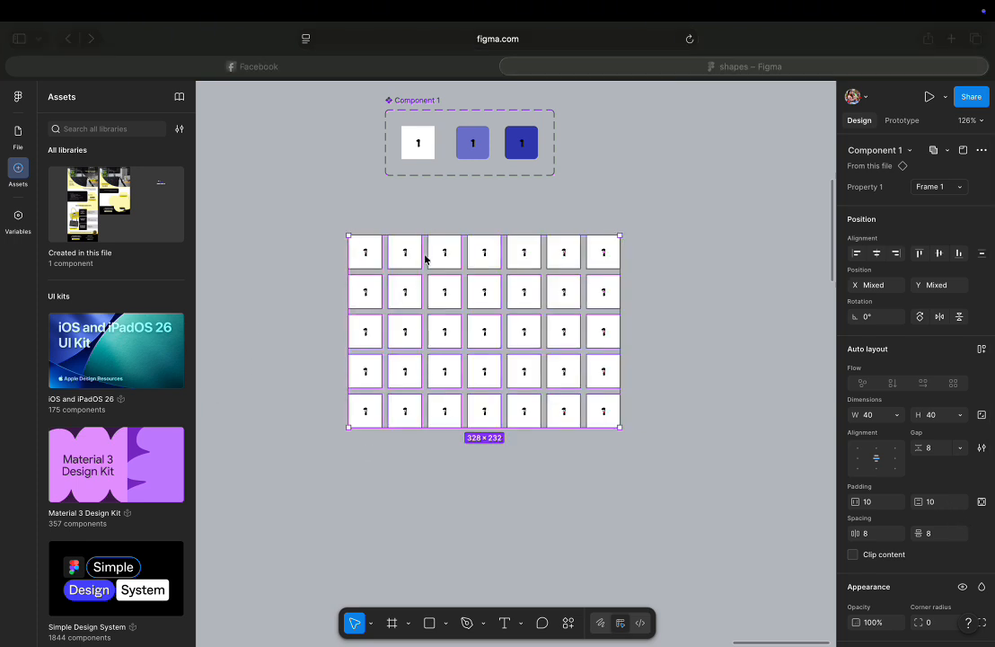
left_click(368, 257)
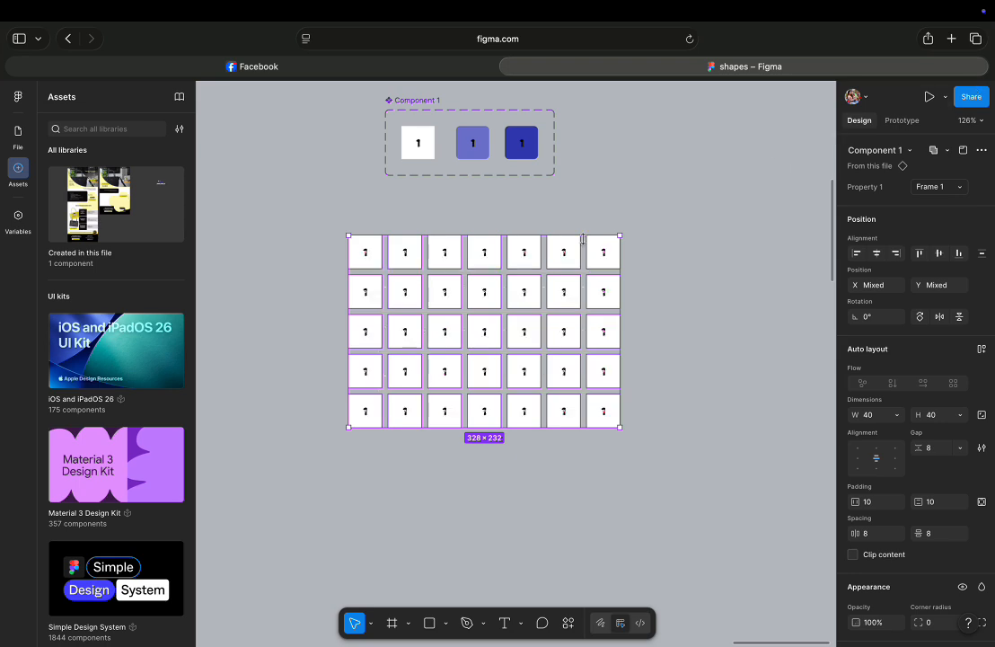
scroll(450, 277, "up", 1)
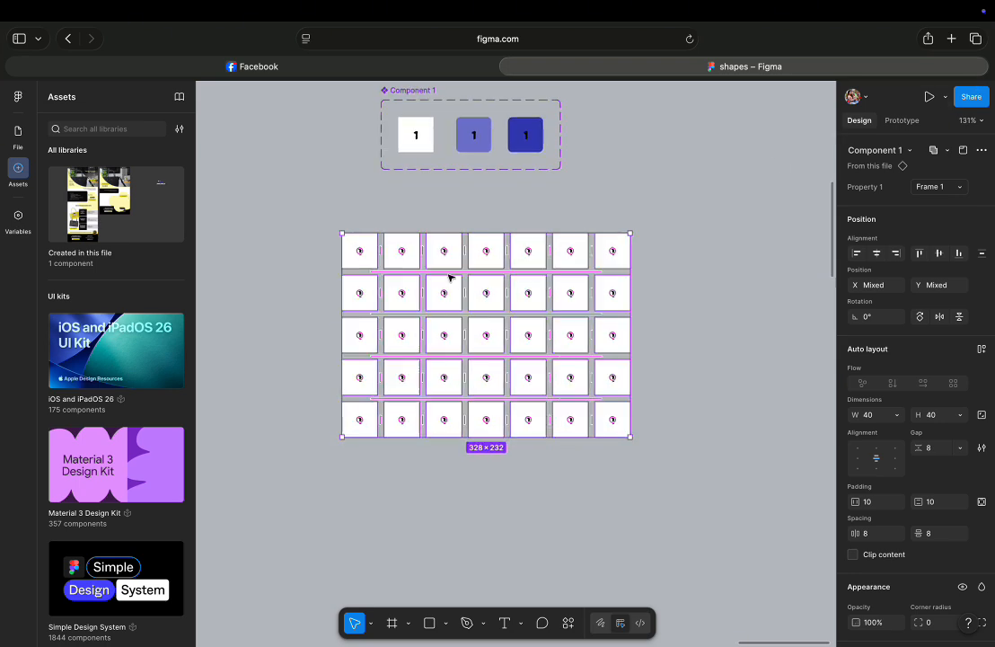
scroll(450, 277, "up", 5)
left_click(300, 233)
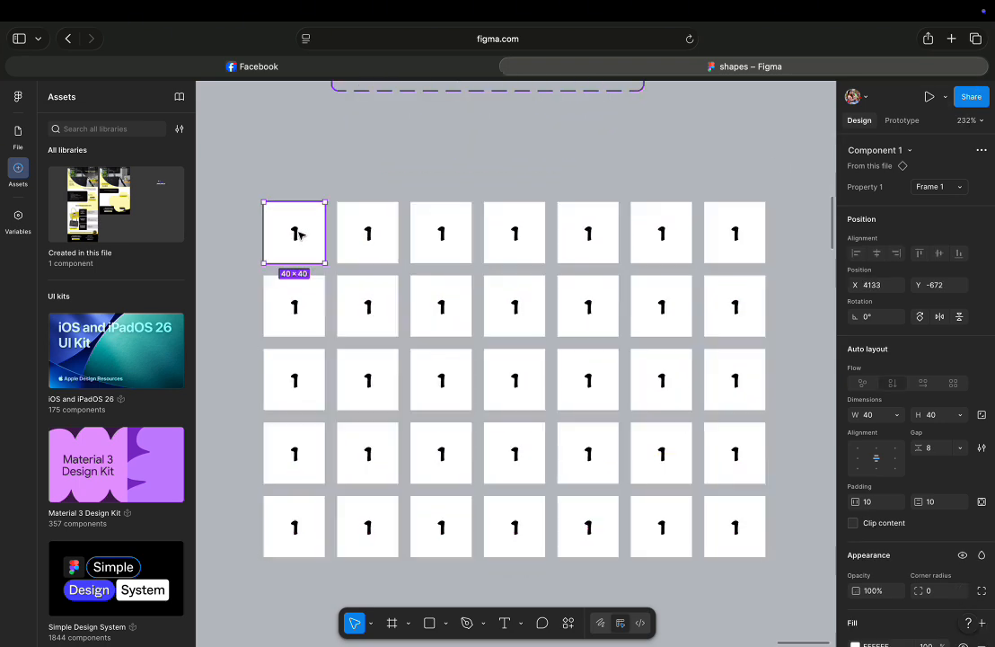
left_click(376, 232)
double_click(370, 237)
key("2")
double_click(370, 234)
type("2")
double_click(440, 234)
type("3")
left_click(513, 234)
double_click(517, 235)
type("4")
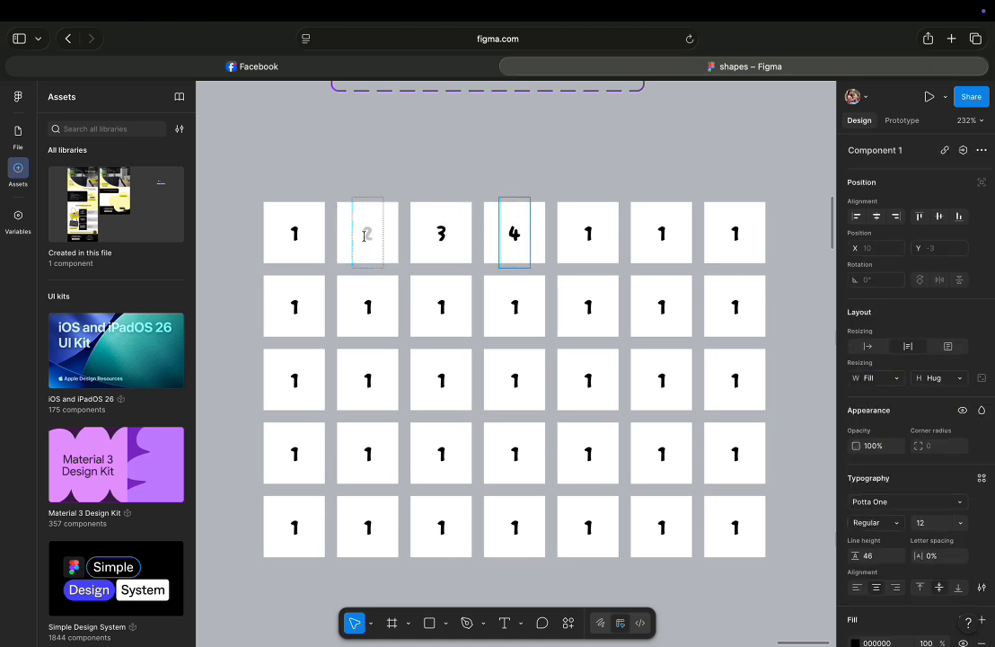
double_click(371, 237)
type("2")
left_click(404, 183)
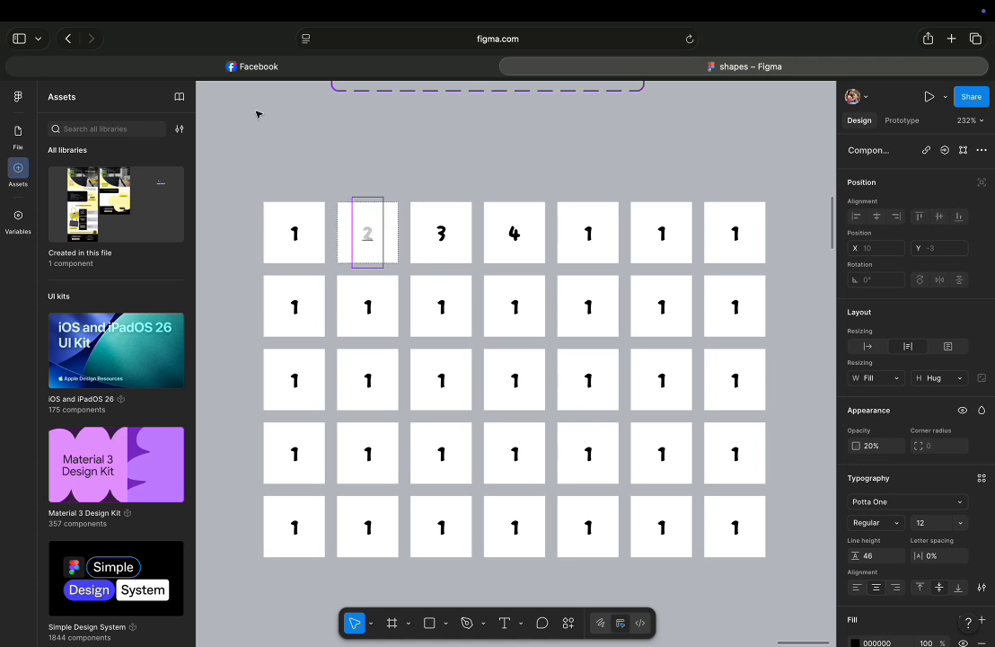
key("super+z")
key("super+z")
key("super+z")
key("super+z")
key("super+z")
key("super+z")
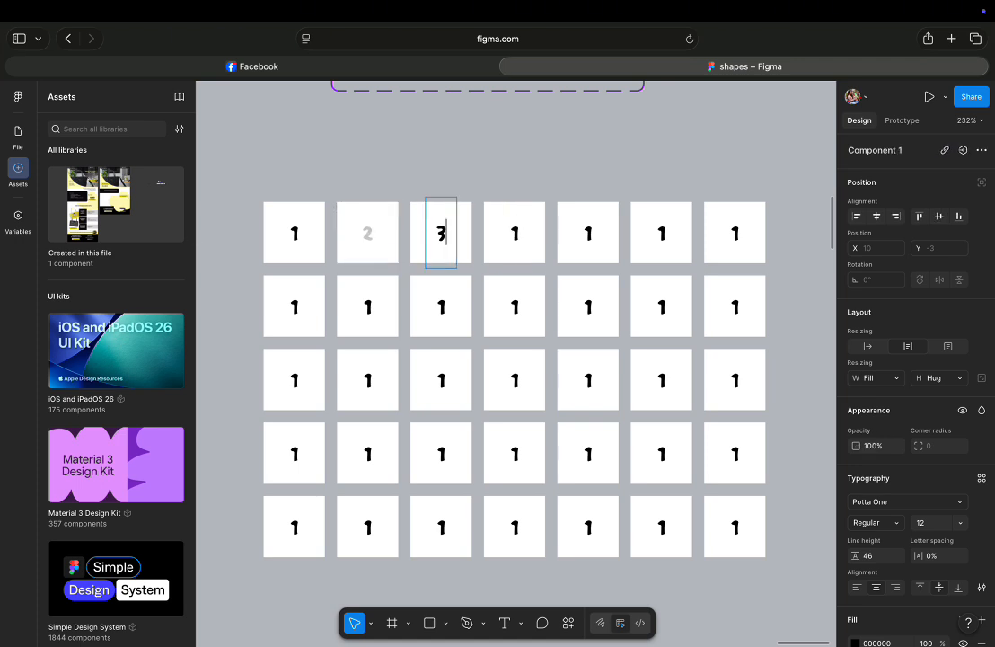
Number the first row of buttons 1 through 7.
left_click(507, 239)
double_click(442, 237)
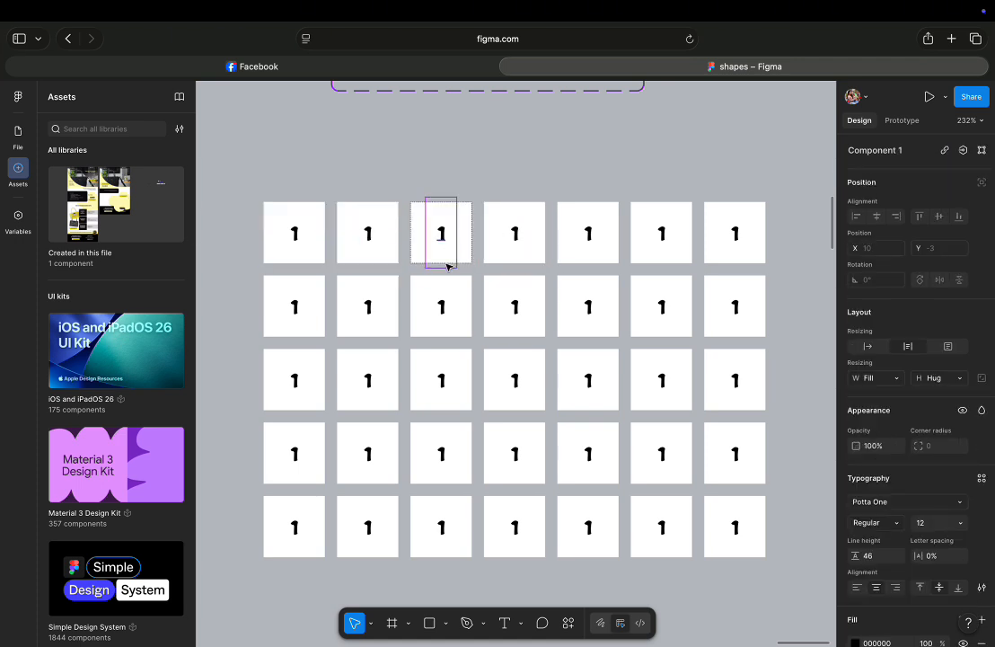
double_click(445, 240)
type("3")
double_click(369, 234)
type("2")
double_click(514, 234)
type("4")
double_click(583, 234)
type("5")
double_click(661, 234)
type("6")
double_click(734, 234)
type("7")
Number the second row of buttons 8 through 14.
double_click(293, 308)
type("8")
double_click(367, 307)
type("9")
double_click(441, 308)
type("10")
double_click(515, 306)
type("11")
double_click(588, 306)
type("12")
double_click(661, 306)
type("13")
double_click(735, 306)
type("14")
Number the third row of buttons 15 through 21.
double_click(294, 380)
type("15")
double_click(367, 380)
type("16")
double_click(441, 380)
type("17")
double_click(514, 380)
type("18")
double_click(588, 380)
type("19")
double_click(662, 380)
type("20")
double_click(735, 380)
type("21")
Number the fourth row of buttons 22, 23, 24, 24, 26, 27 and 28.
double_click(294, 454)
type("22")
double_click(367, 453)
type("23")
double_click(435, 453)
type("24")
double_click(514, 454)
type("24")
double_click(589, 454)
type("26")
double_click(661, 453)
type("27")
double_click(735, 454)
type("28")
Number the first three buttons of the fifth row 29, 30 and 31.
double_click(294, 527)
type("29")
double_click(368, 528)
type("30")
double_click(441, 527)
type("31")
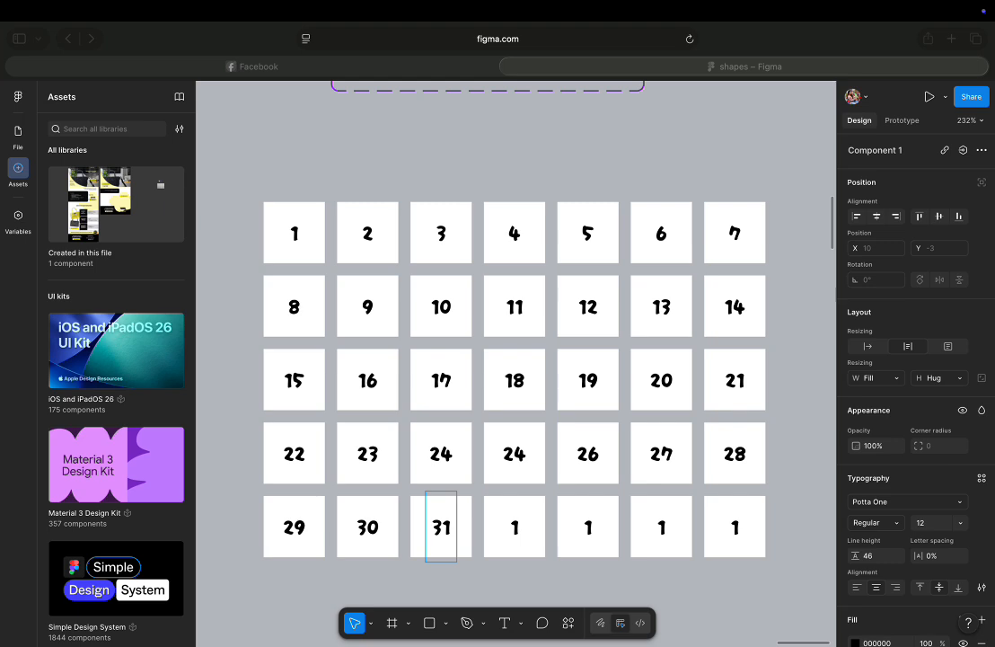
Duplicate the bottom row of buttons and place the copy above the grid.
scroll(177, 329, "down", 1)
scroll(436, 345, "down", 3)
scroll(424, 345, "up", 3)
scroll(423, 345, "down", 1)
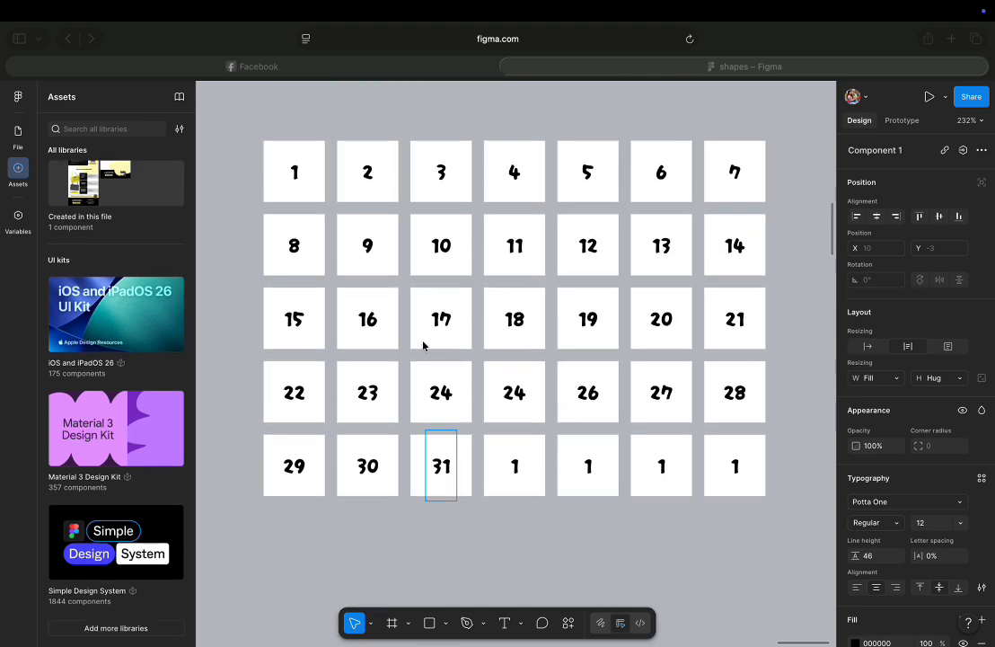
scroll(422, 347, "up", 1)
scroll(419, 347, "down", 5)
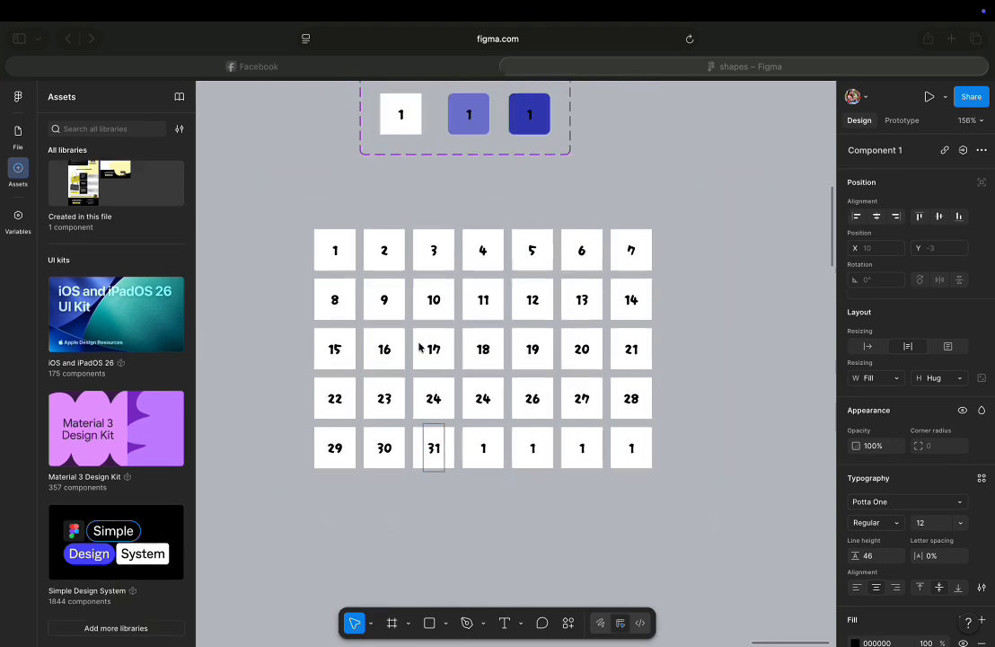
left_click(667, 490)
left_click(683, 454)
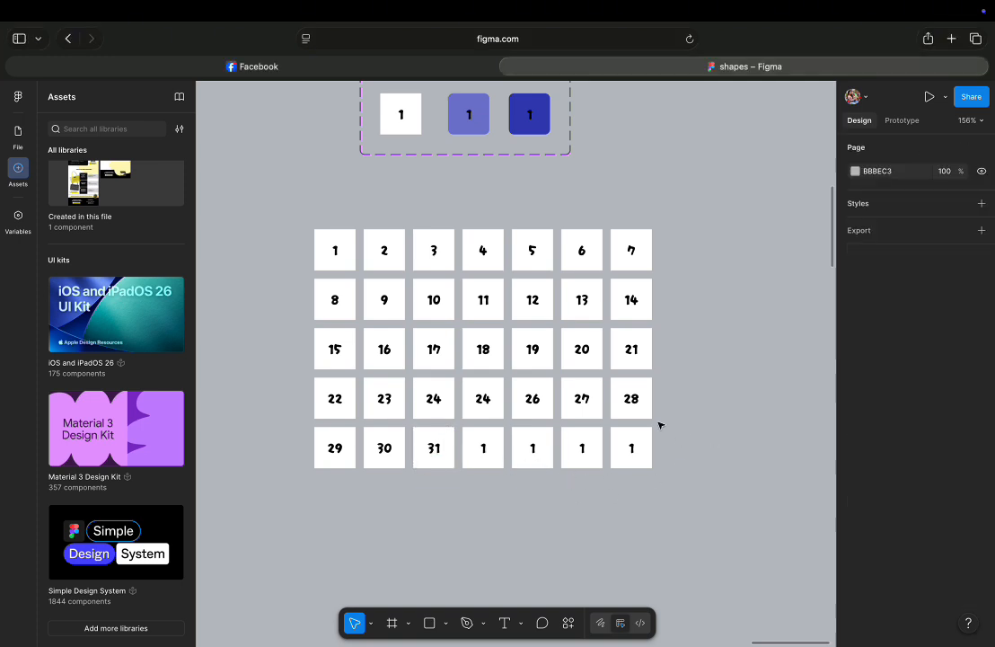
left_click_drag(543, 436, 314, 430)
left_click_drag(426, 451, 428, 205)
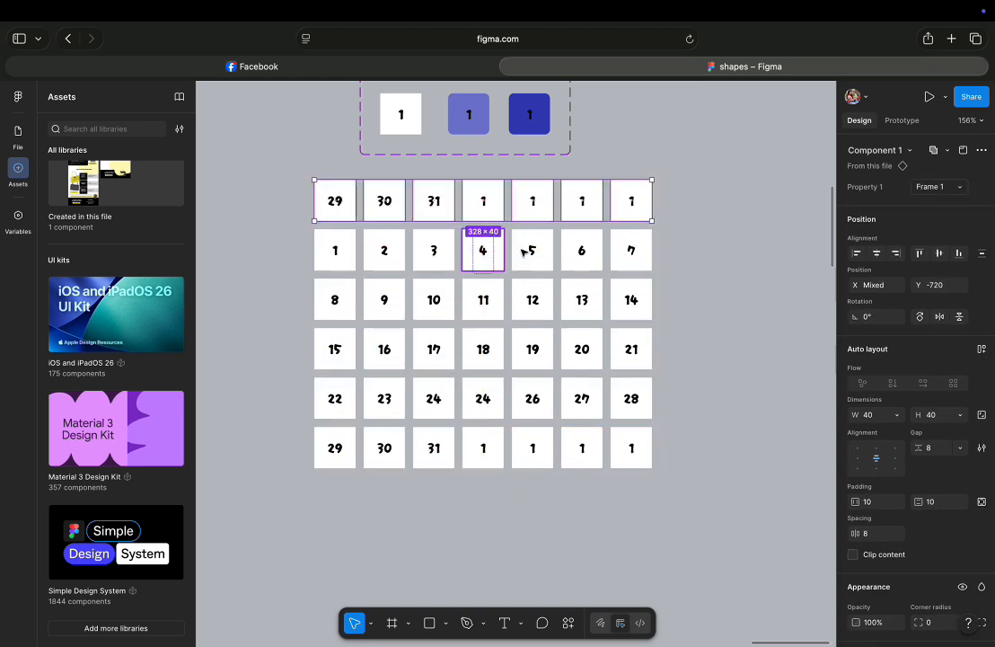
Label the top row's buttons Mon, Tue, Wed, Thu, Fri, Sat and Sun.
left_click(744, 325)
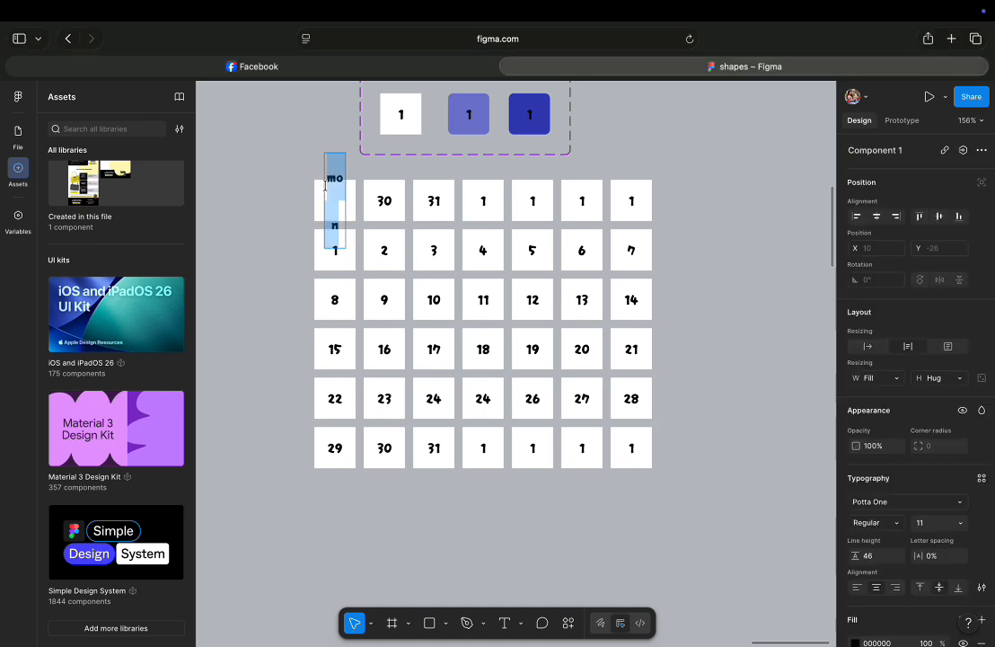
type("Mo")
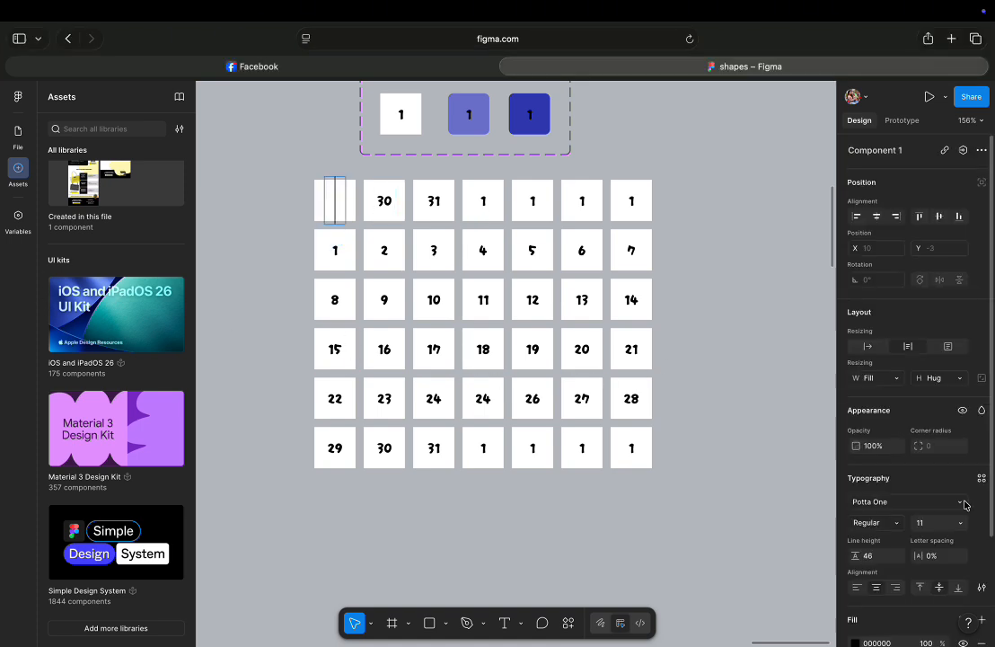
type("n")
key("Escape")
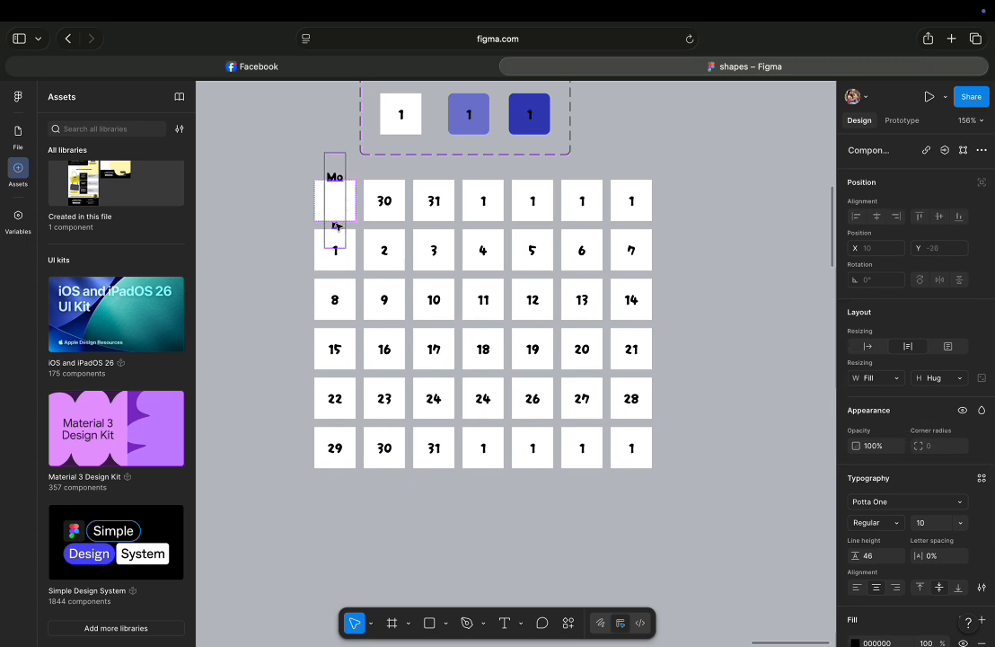
left_click(868, 346)
left_click(375, 212)
double_click(377, 201)
type("Tue")
double_click(431, 199)
type("Wed")
double_click(483, 200)
type("Thu")
double_click(533, 200)
type("Fri")
double_click(582, 201)
type("Sat")
double_click(629, 200)
type("Sun")
Duplicate the Mon button above the weekday row and stretch it across the full row width.
scroll(539, 269, "up", 3)
left_click(364, 157)
left_click_drag(389, 171, 407, 114)
left_click(347, 302)
left_click_drag(351, 302, 649, 278)
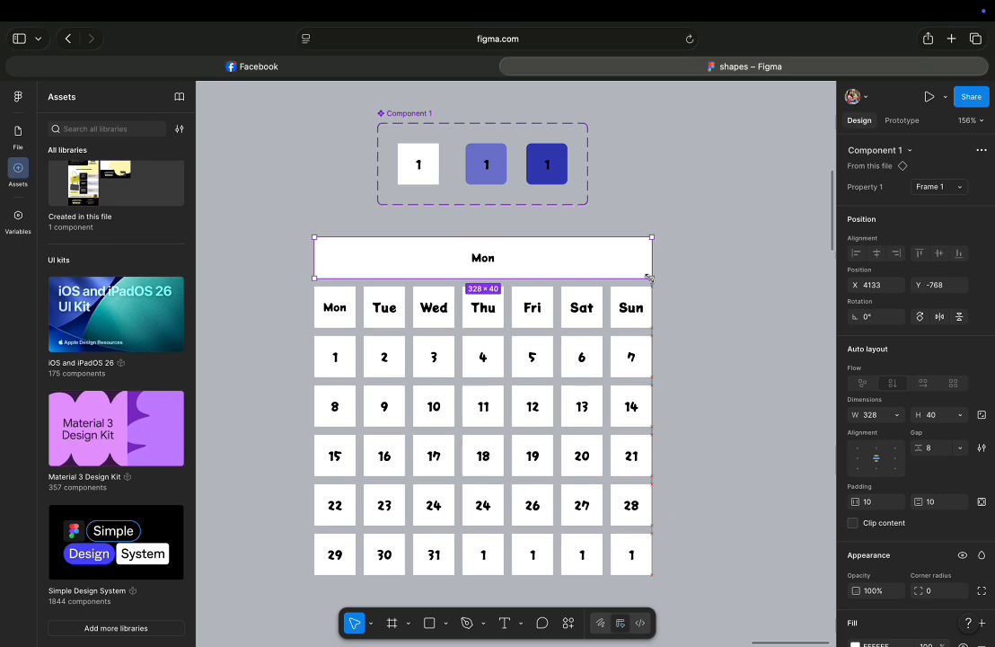
Enter July as the header button's text and set its font size to 12.
double_click(483, 258)
double_click(481, 259)
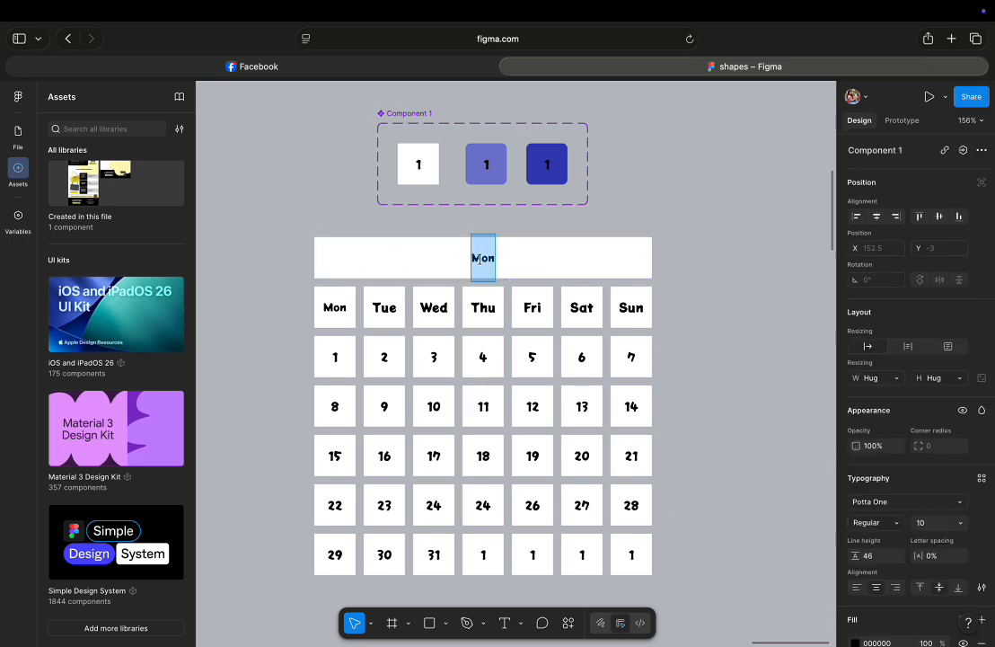
type("July")
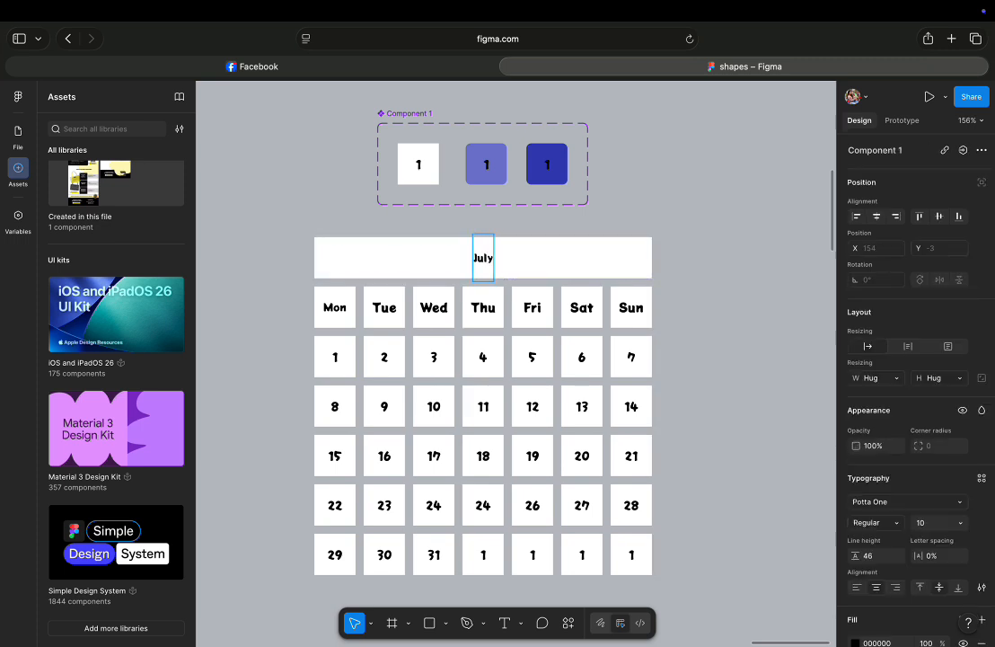
key("BackSpace")
key("BackSpace")
key("BackSpace")
key("BackSpace")
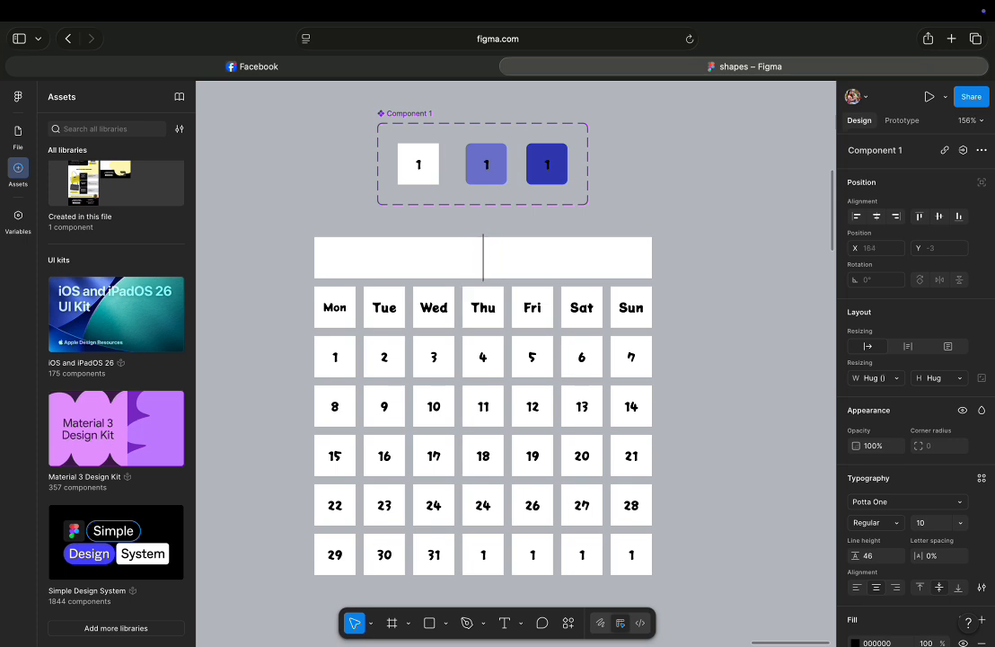
left_click(959, 522)
left_click(940, 554)
type("July")
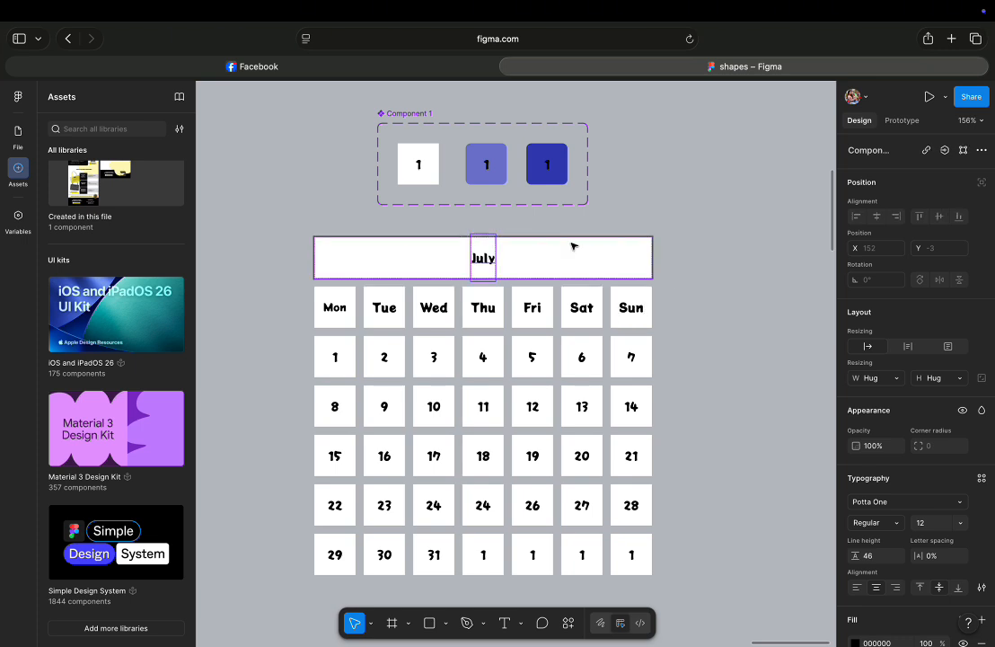
left_click(539, 230)
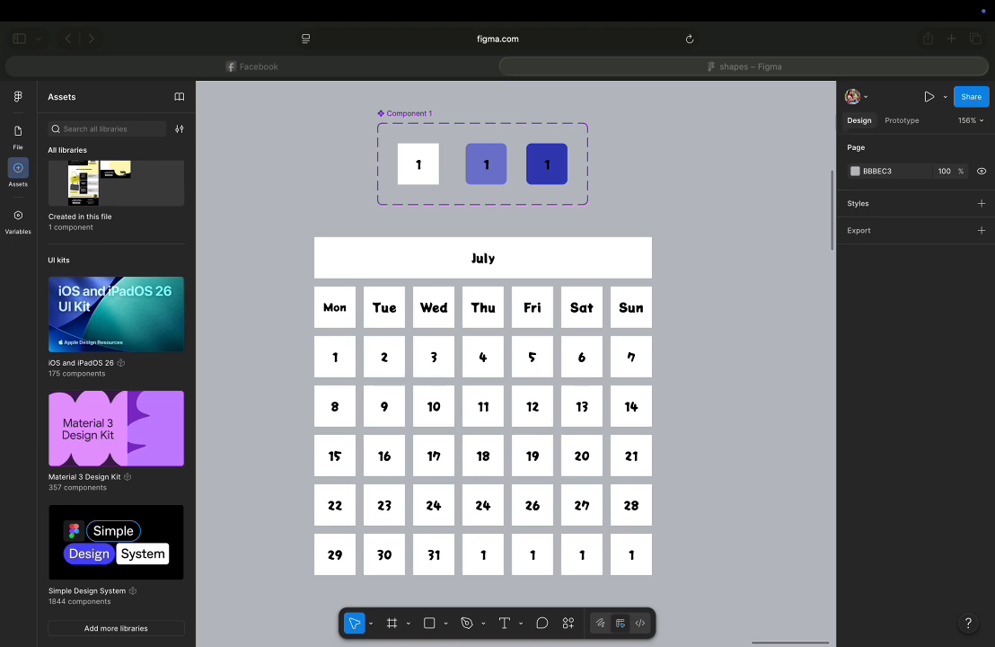
Change the header text to January.
left_click(491, 261)
double_click(492, 260)
type("january")
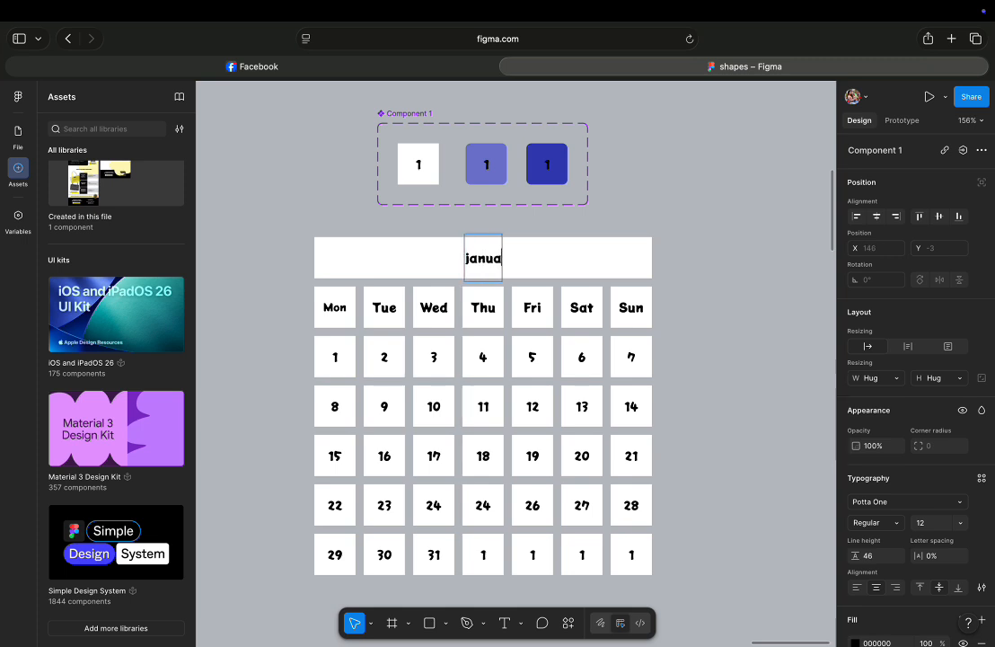
left_click(463, 259)
key("BackSpace")
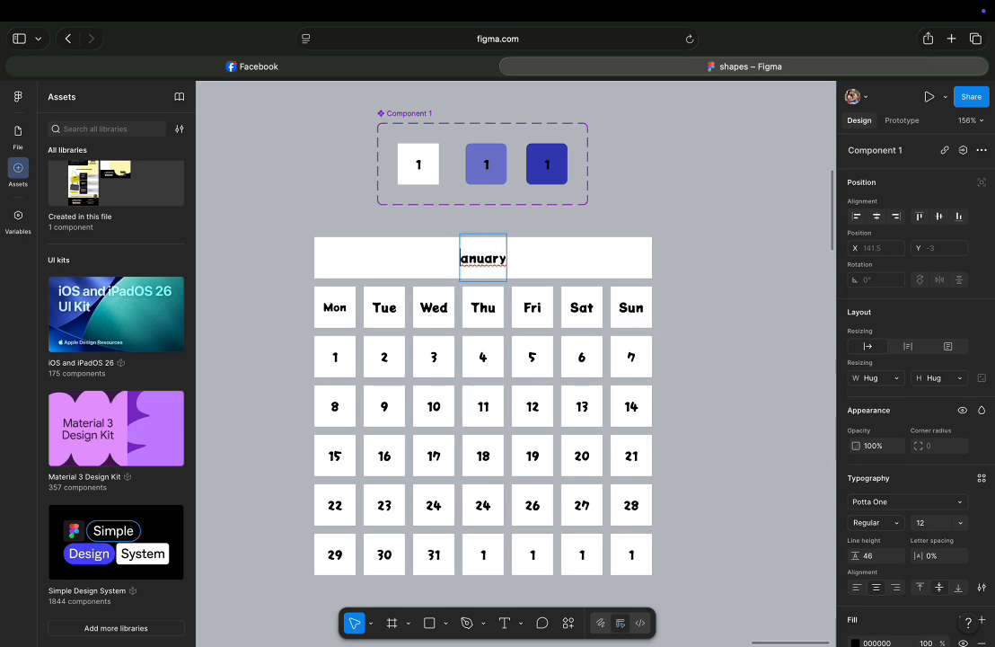
type("J")
key("Escape")
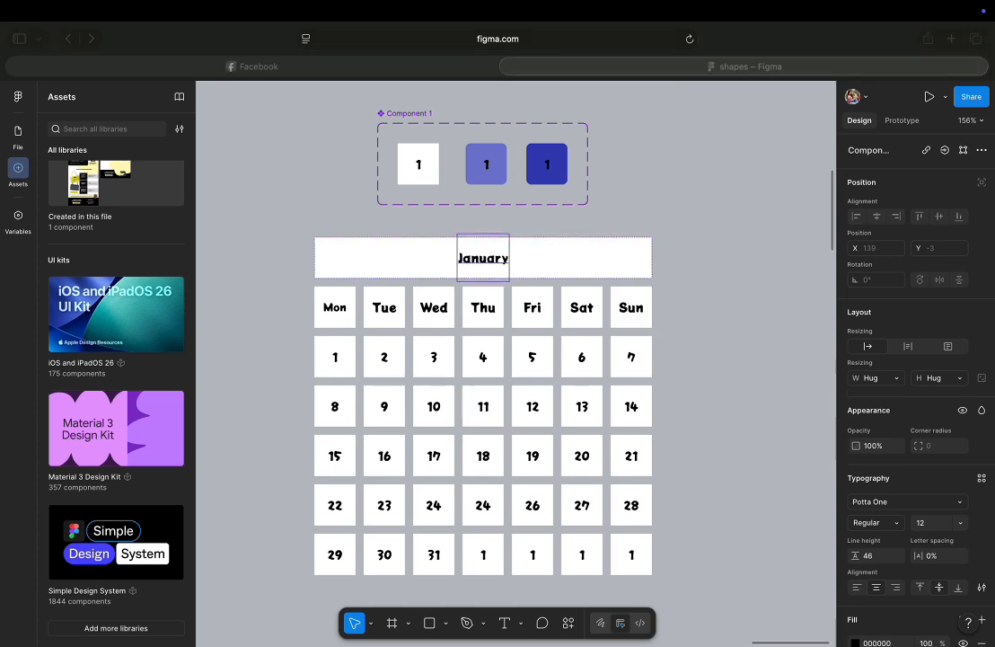
Detach the header and weekday-row buttons from the component and ungroup them so only their text labels remain.
left_click_drag(305, 229, 656, 314)
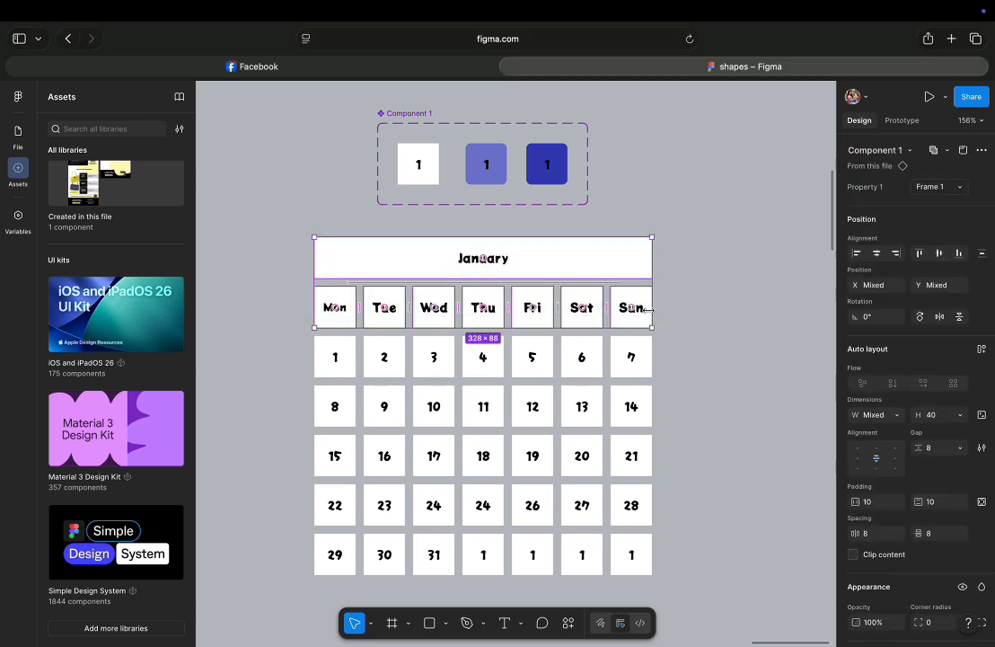
right_click(518, 278)
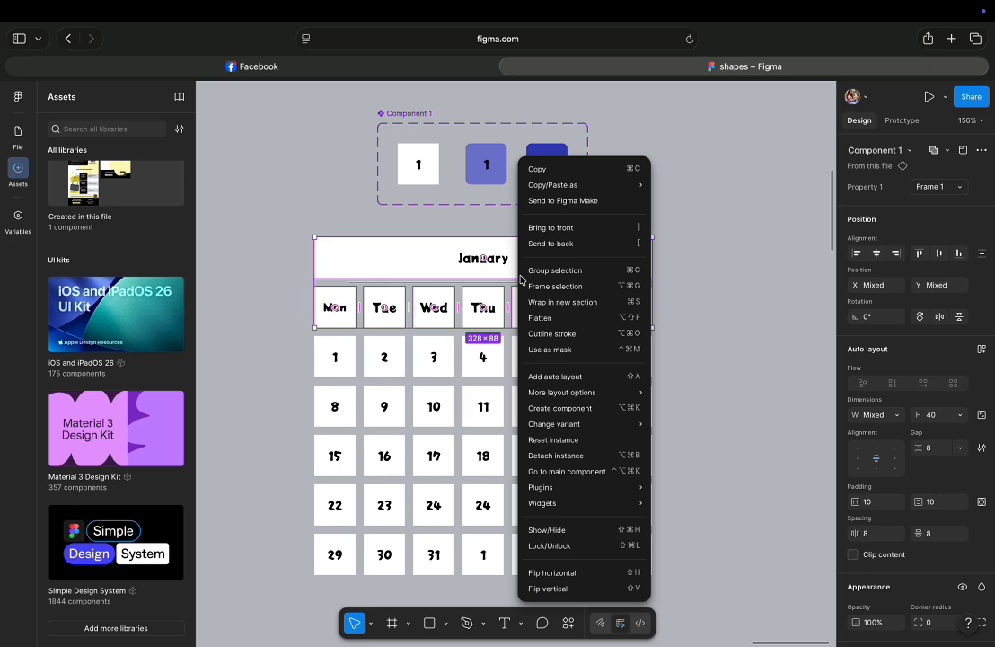
left_click(600, 456)
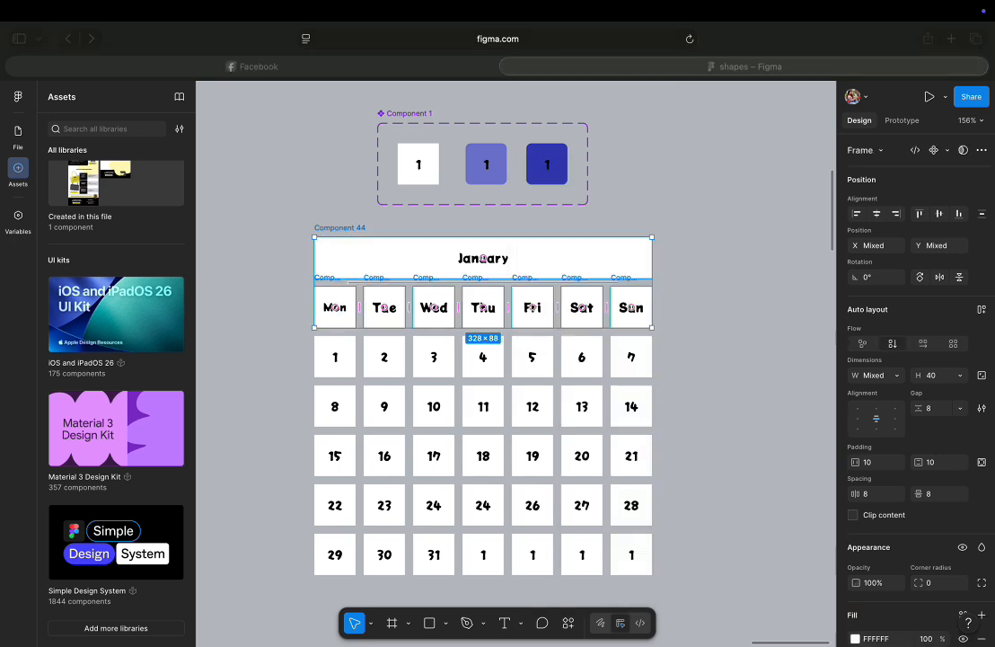
right_click(415, 261)
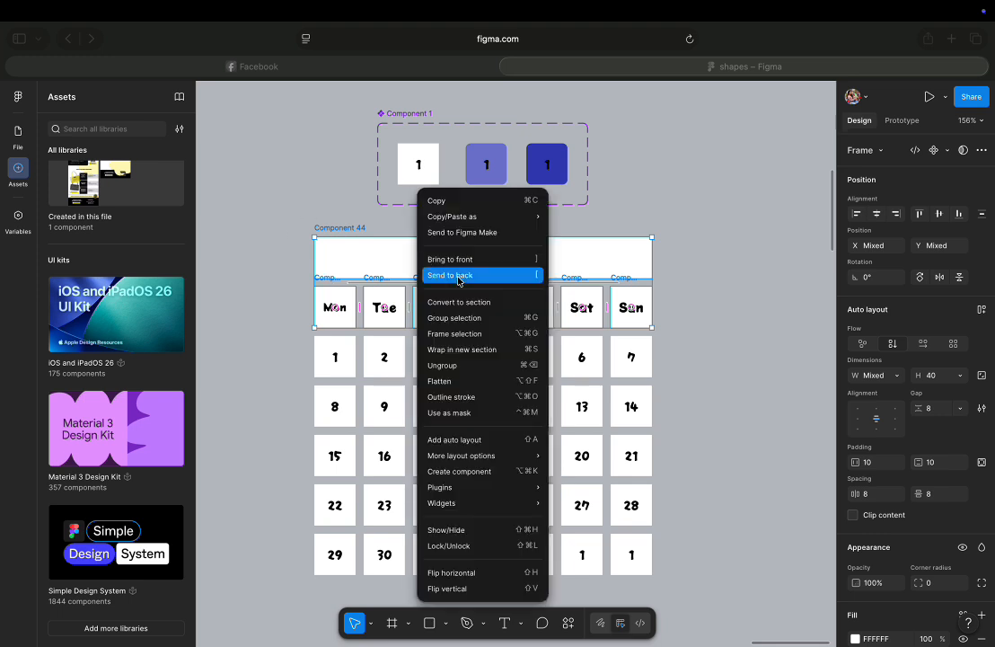
left_click(458, 365)
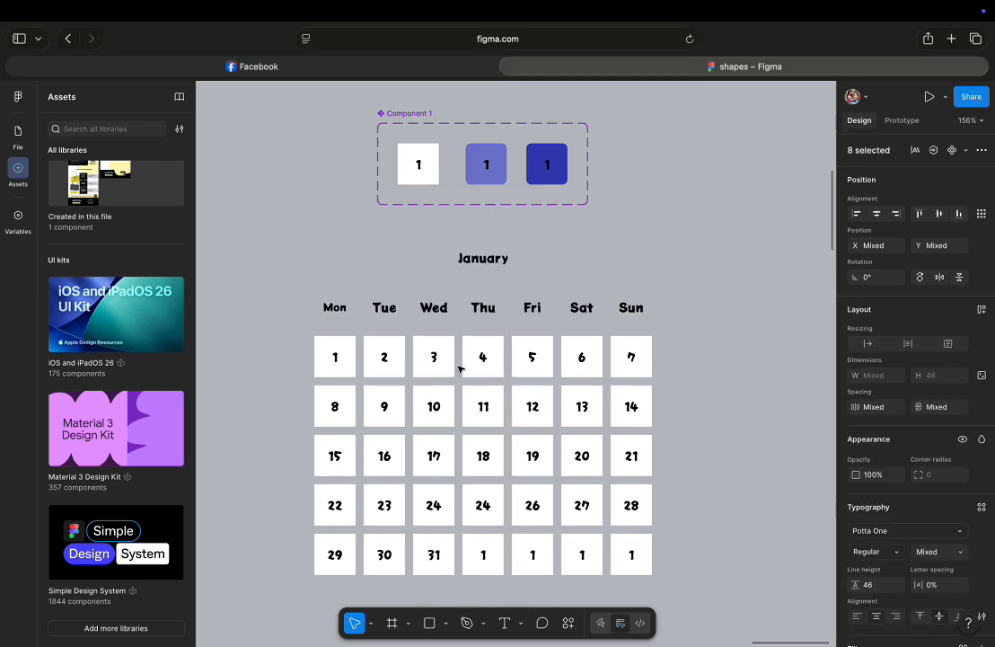
left_click(726, 284)
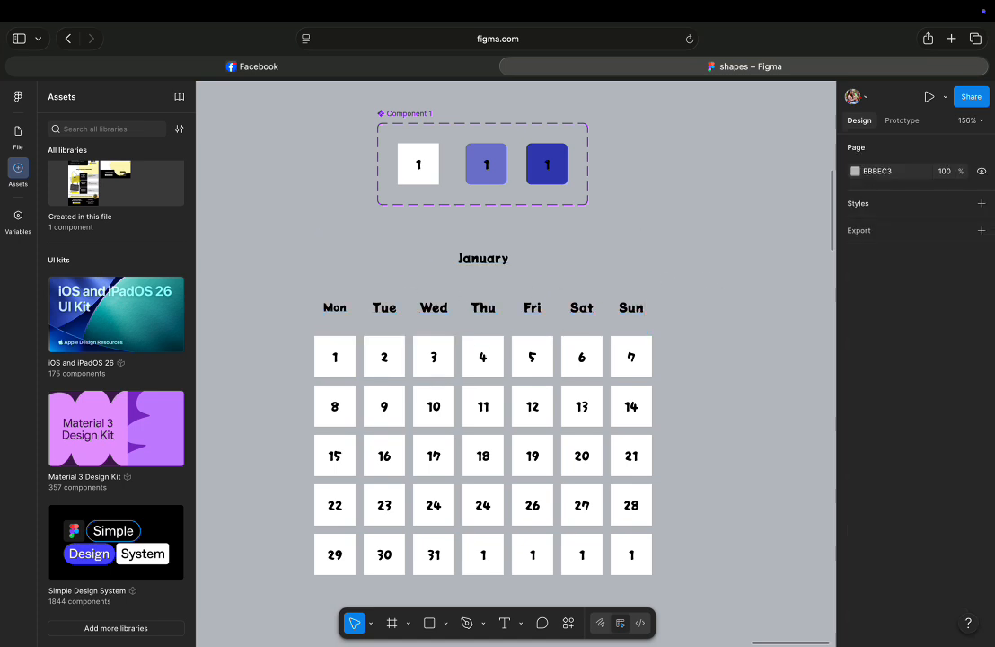
scroll(365, 292, "down", 5)
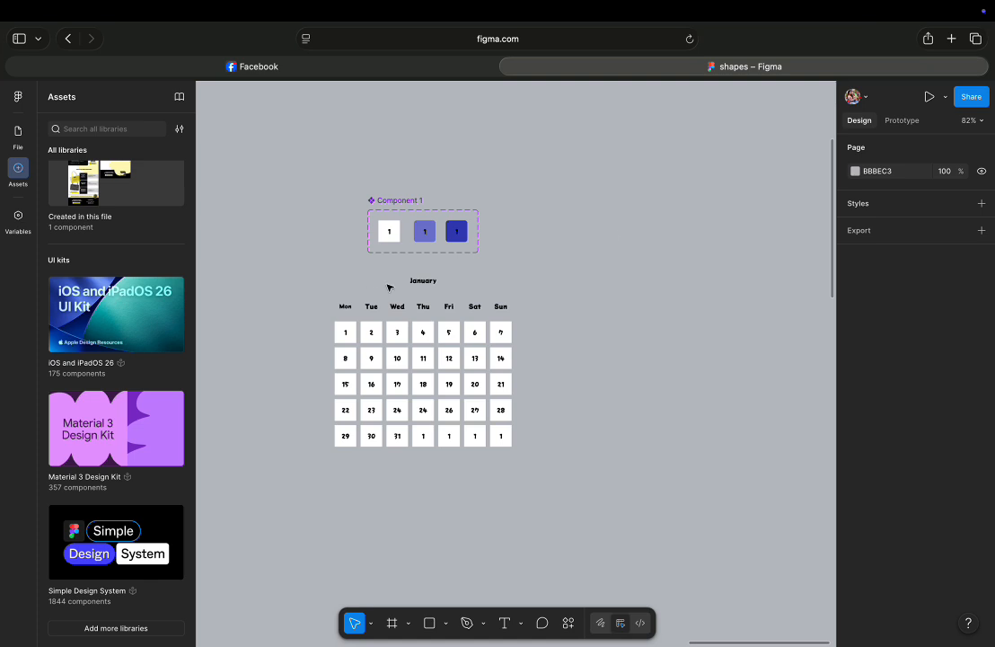
left_click(392, 622)
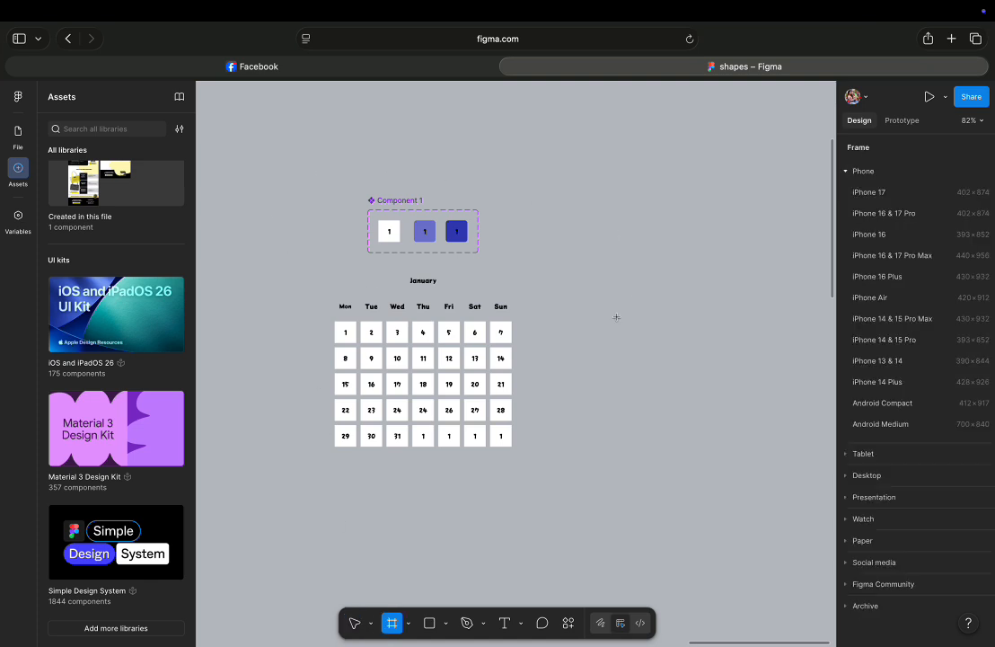
left_click_drag(557, 274, 780, 450)
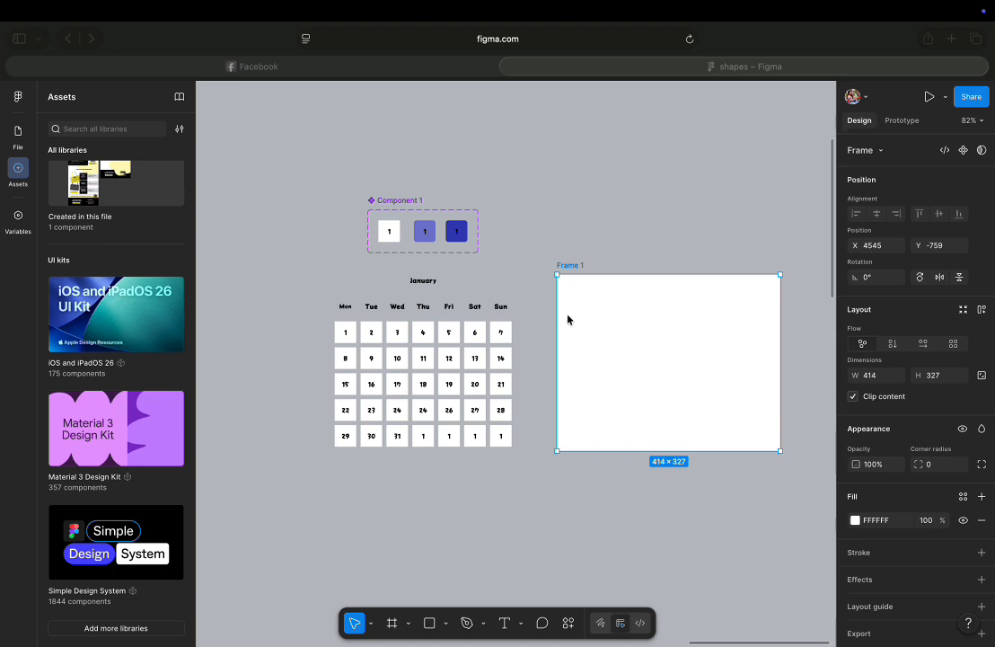
left_click(880, 154)
left_click(882, 250)
left_click(881, 249)
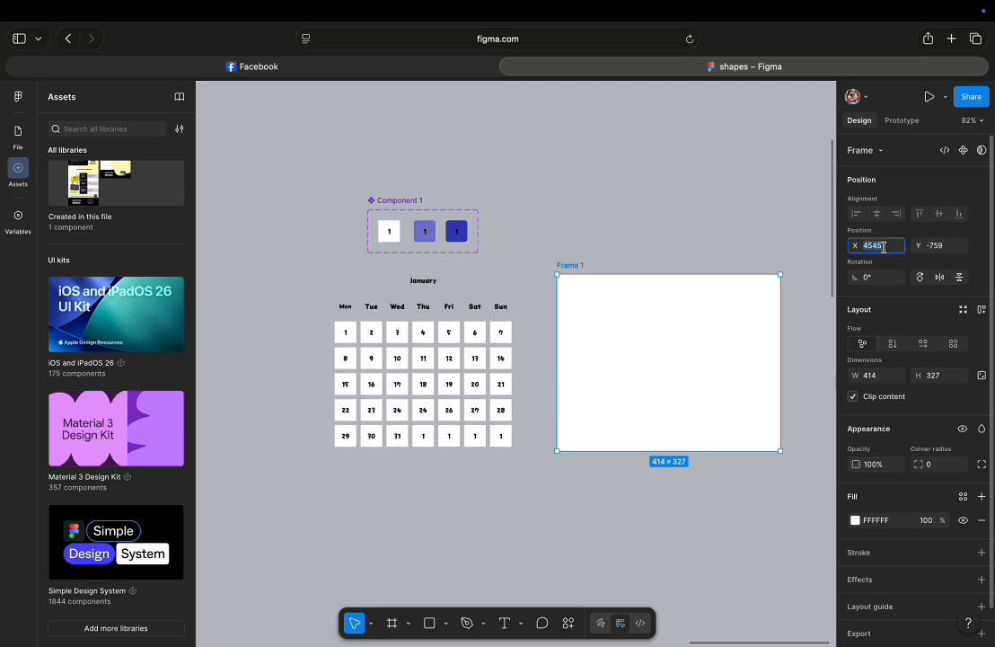
type("400")
left_click(944, 246)
left_click_drag(945, 246, 931, 245)
type("400")
key("Return")
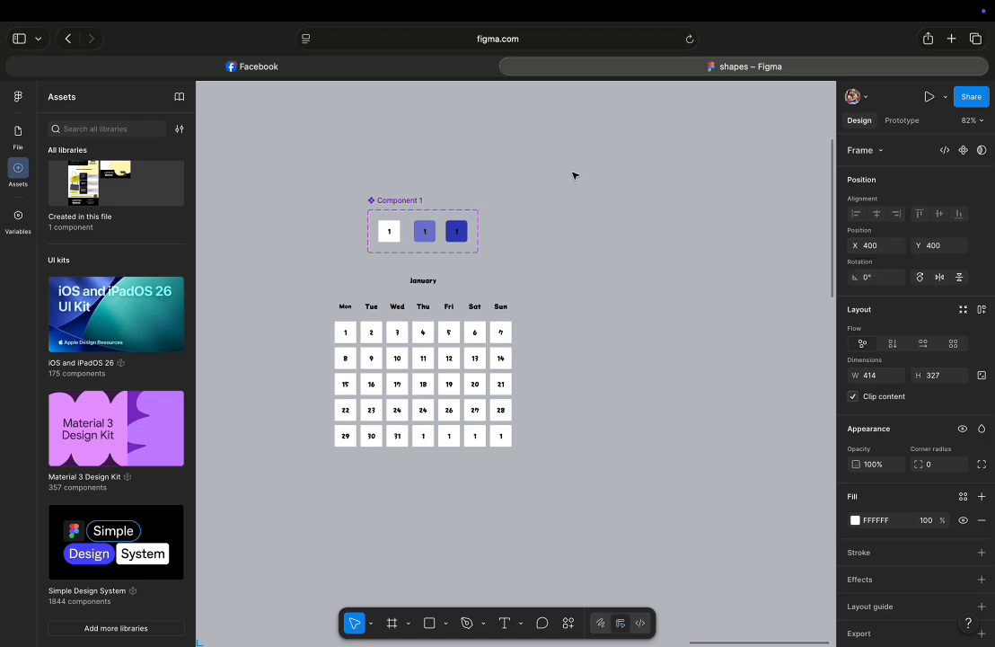
key("super+z")
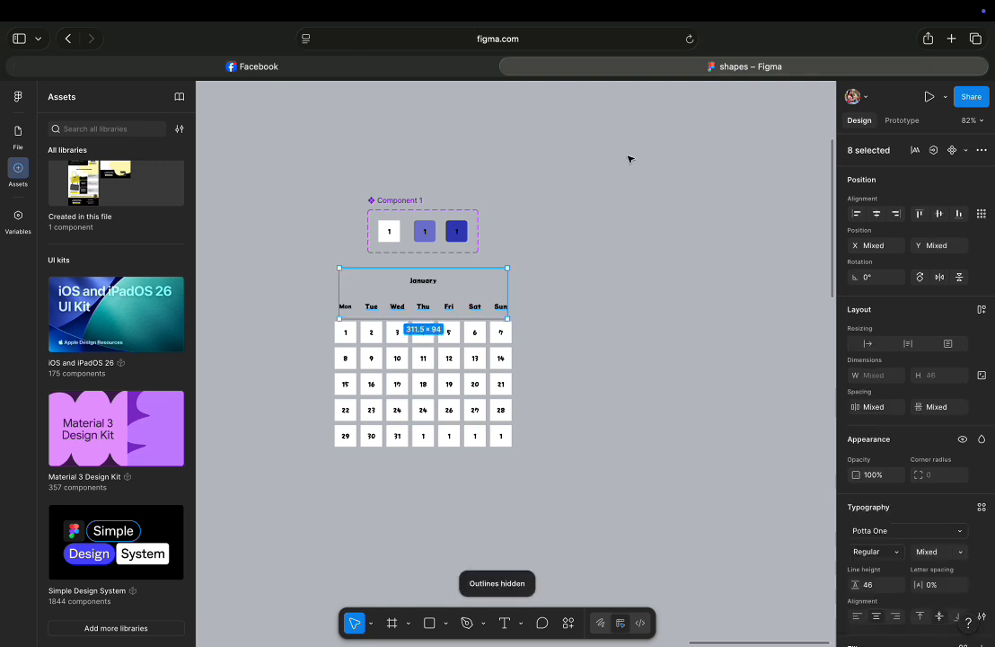
Draw a new frame about 416 × 370 beside the calendar.
key("f")
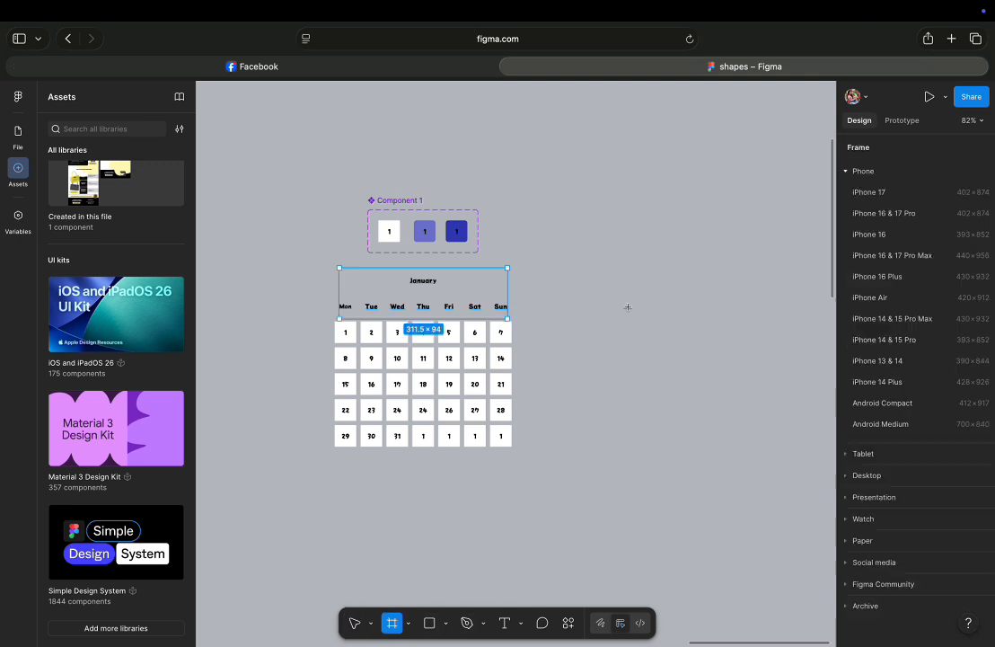
mouse_move(591, 242)
left_mouse_down()
mouse_move(799, 414)
mouse_move(817, 441)
left_mouse_up()
left_click_drag(717, 351, 681, 357)
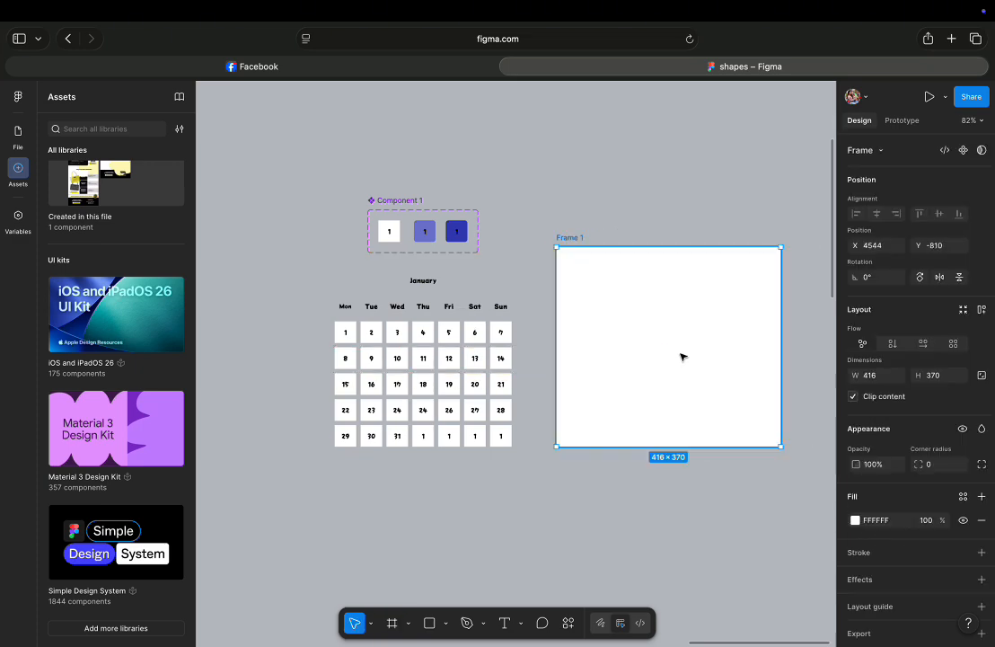
Convert the new frame into a section.
left_click(882, 152)
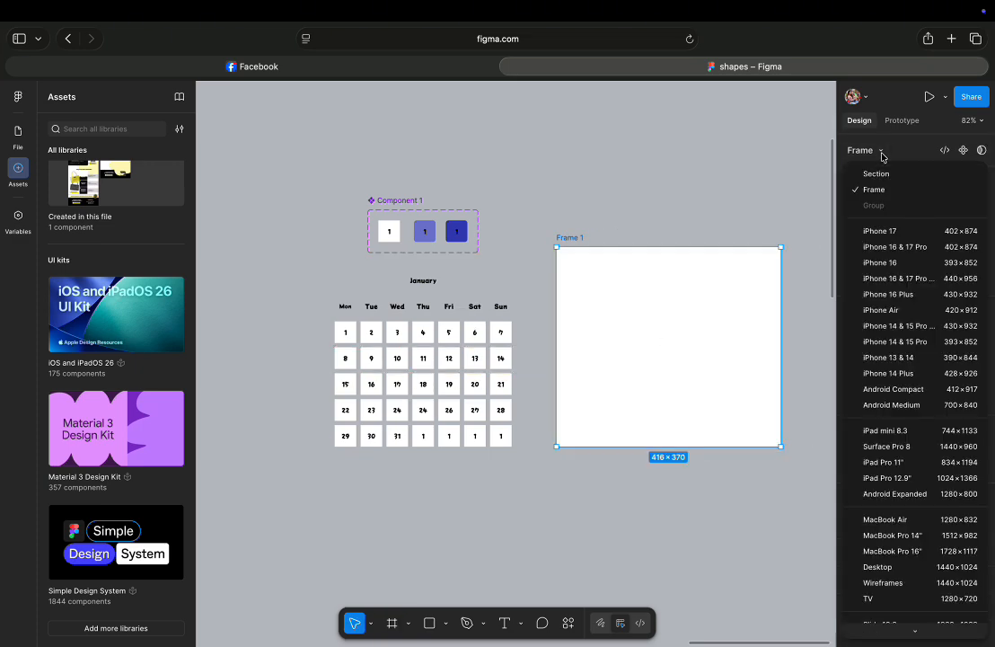
scroll(941, 352, "down", 10)
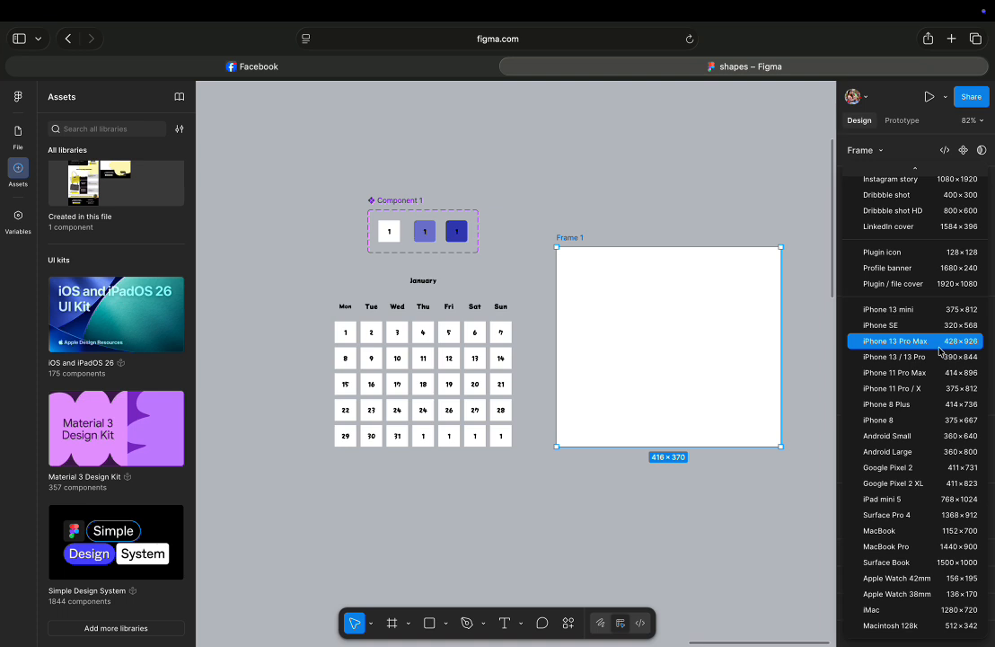
scroll(943, 352, "up", 10)
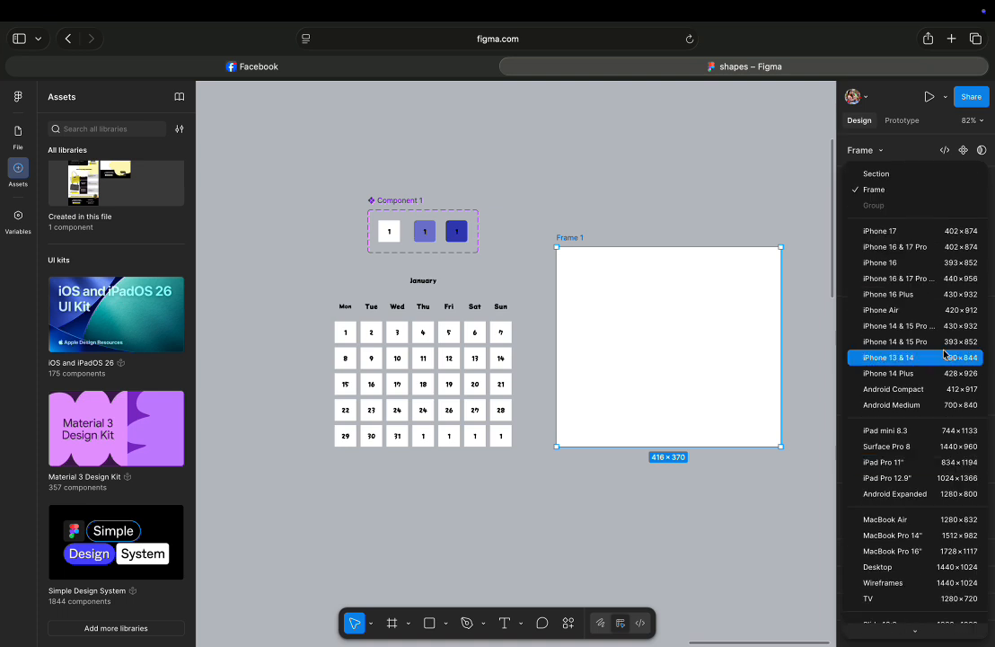
left_click(887, 177)
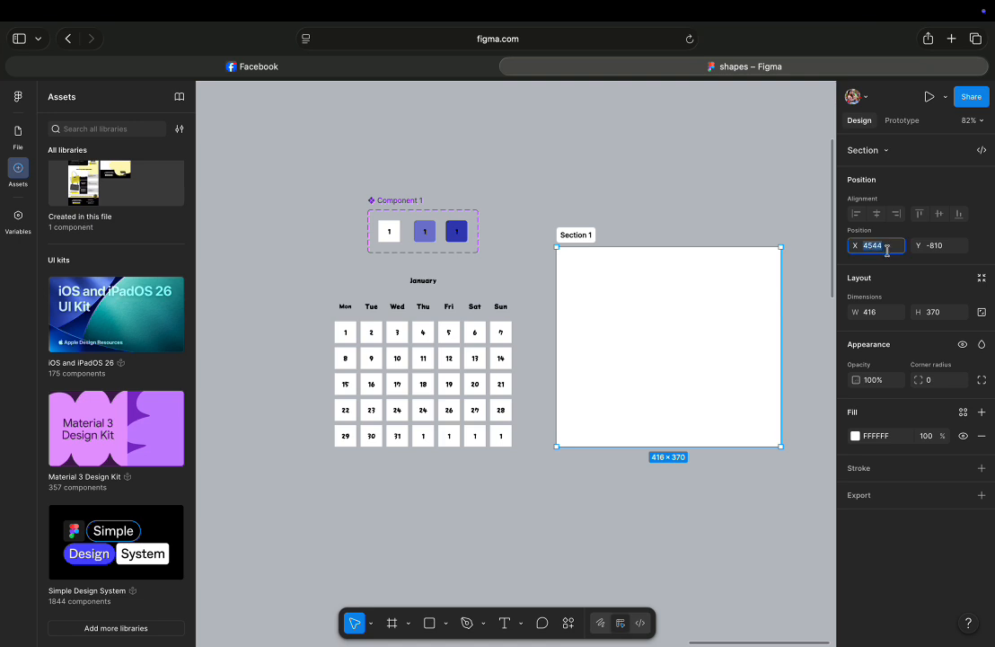
Try setting the section's X position to 400, then undo it.
left_click(887, 248)
type("40")
left_click(939, 248)
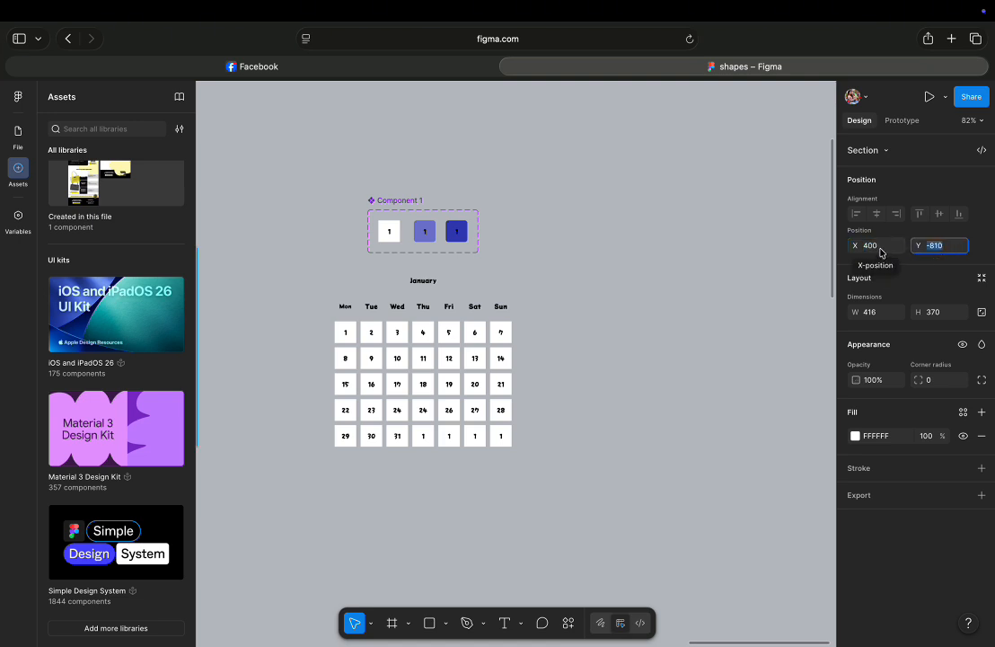
key("super+z")
Set the section's width and height to 400 and convert it back into a frame.
left_click(903, 314)
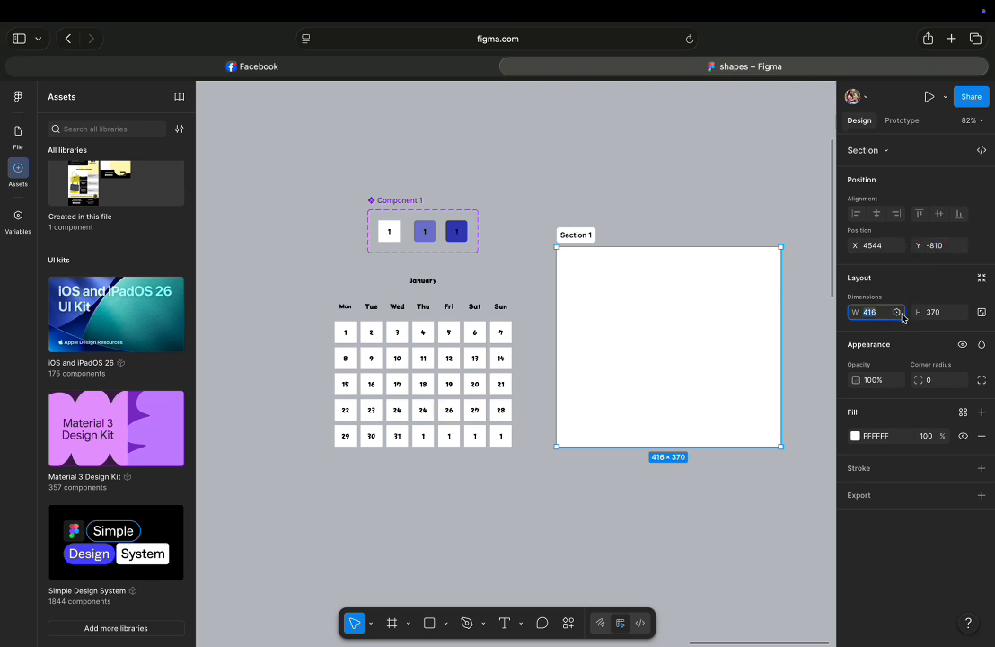
left_click(937, 314)
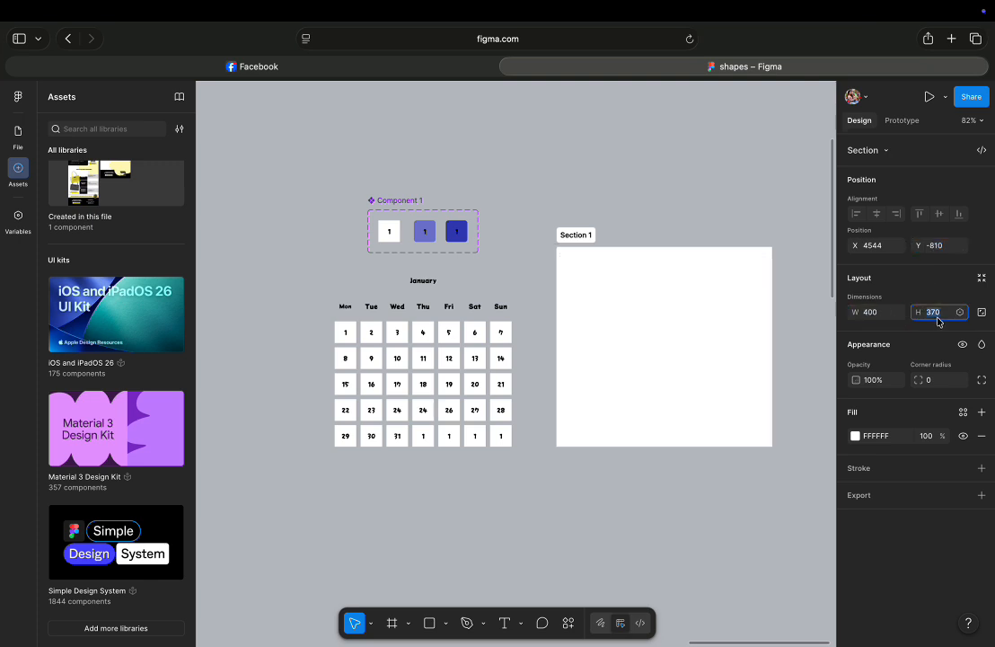
type("400")
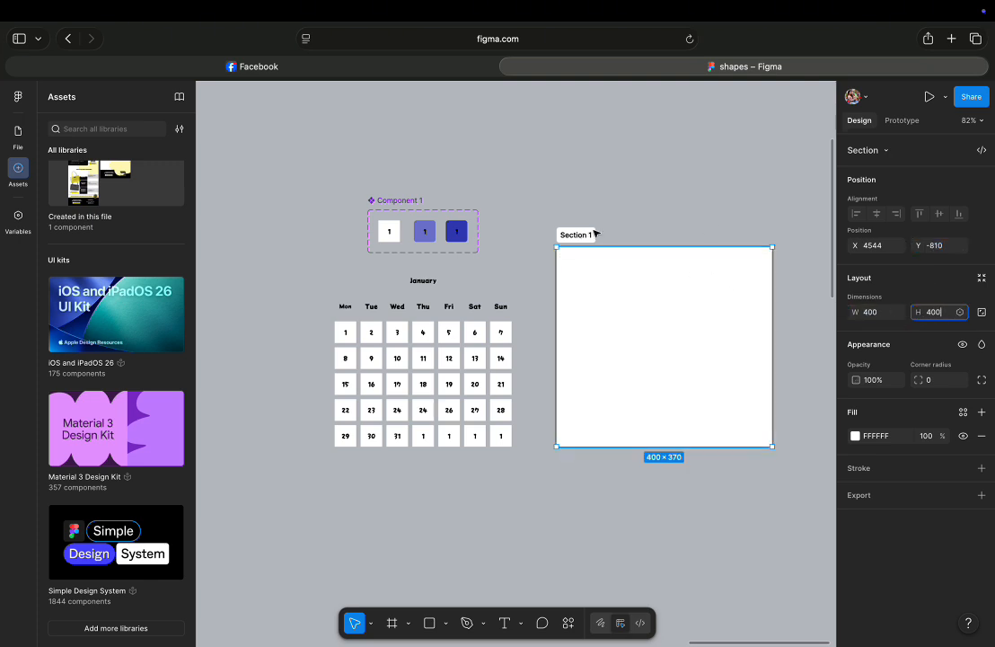
left_click(876, 153)
left_click(875, 190)
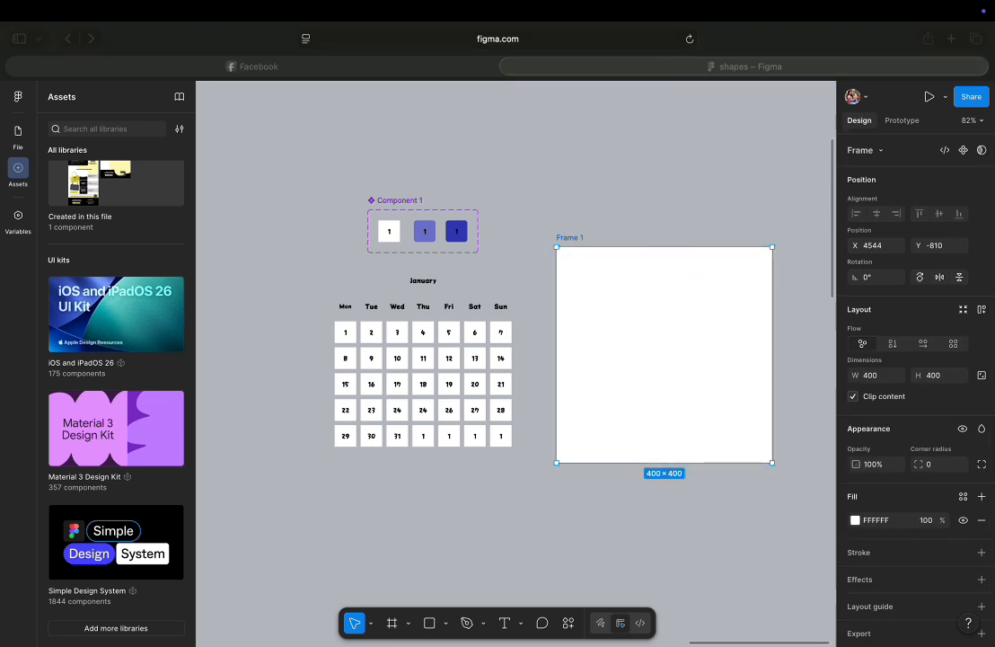
Select the whole calendar layout and move it into the 400 × 400 frame.
left_click(325, 260)
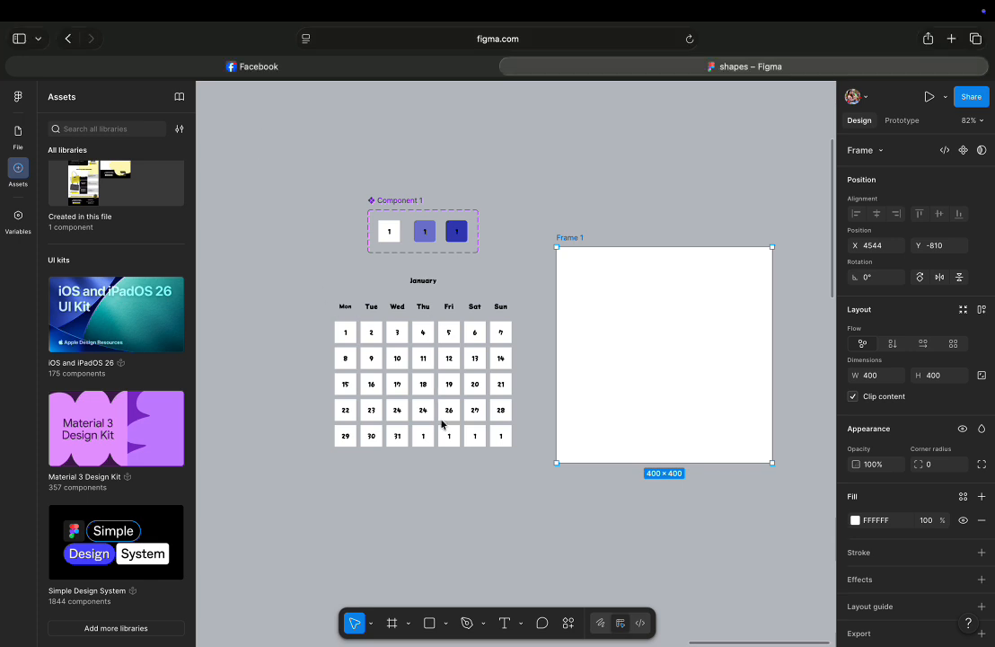
left_click_drag(313, 271, 531, 471)
left_click_drag(501, 435, 709, 394)
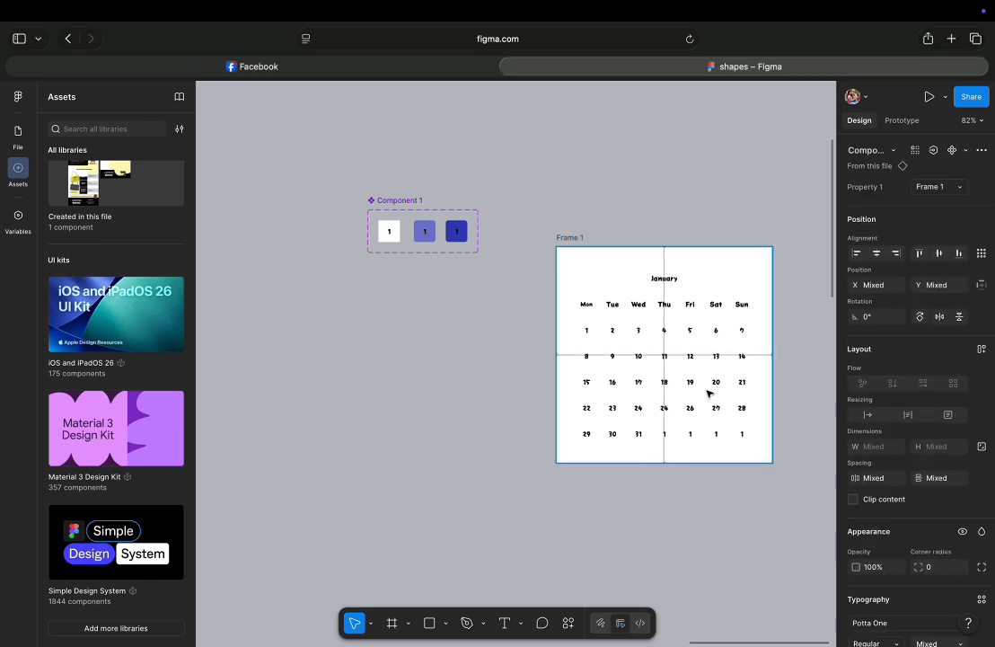
left_click(404, 349)
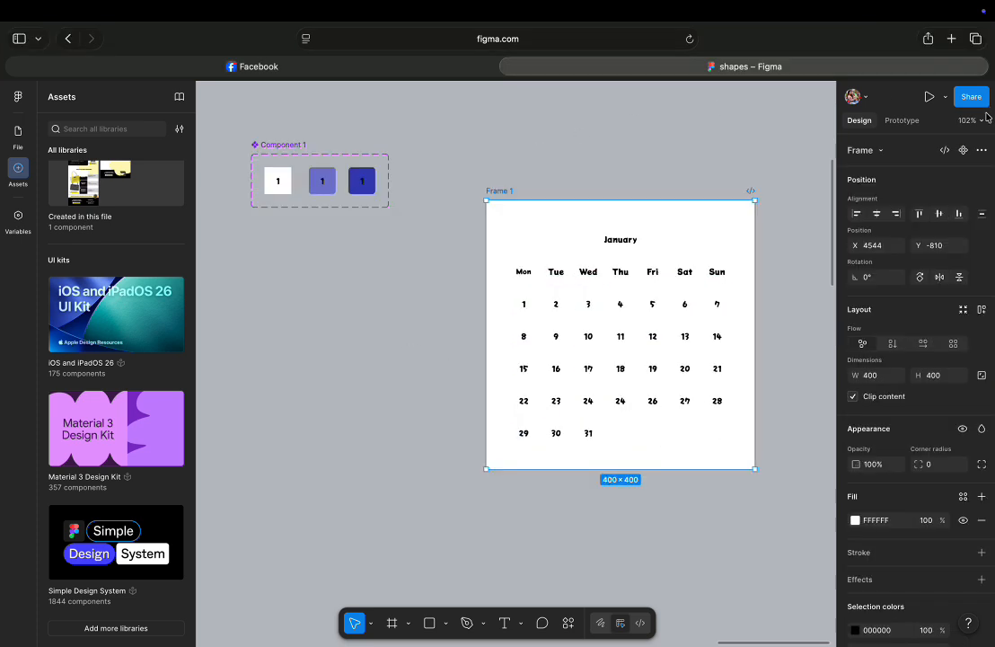
Preview the calendar frame to test the day buttons' hover and click states.
left_click(946, 102)
left_click(876, 140)
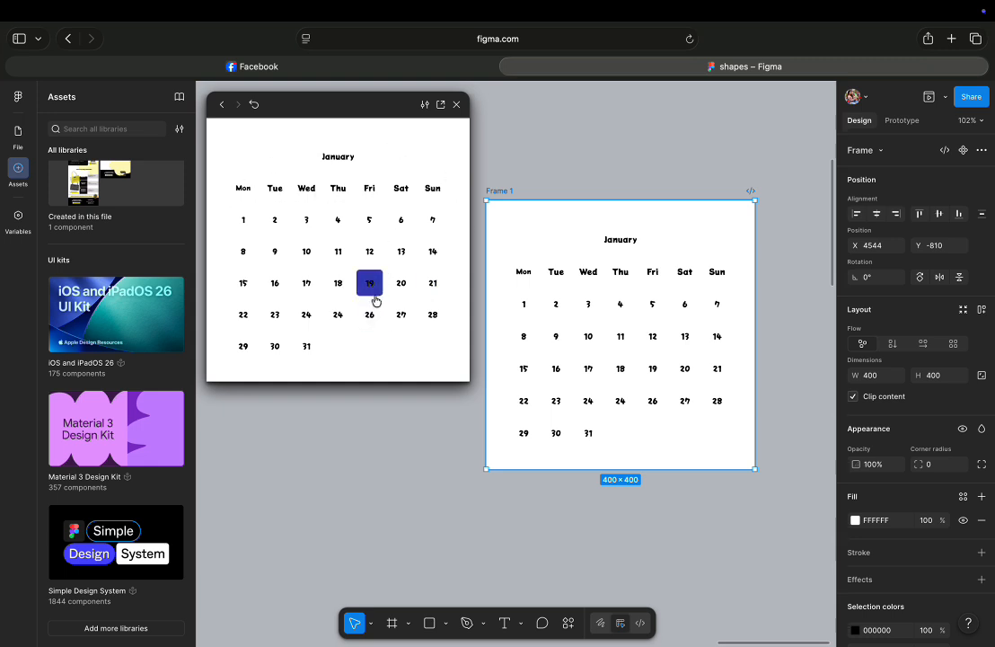
left_click(456, 106)
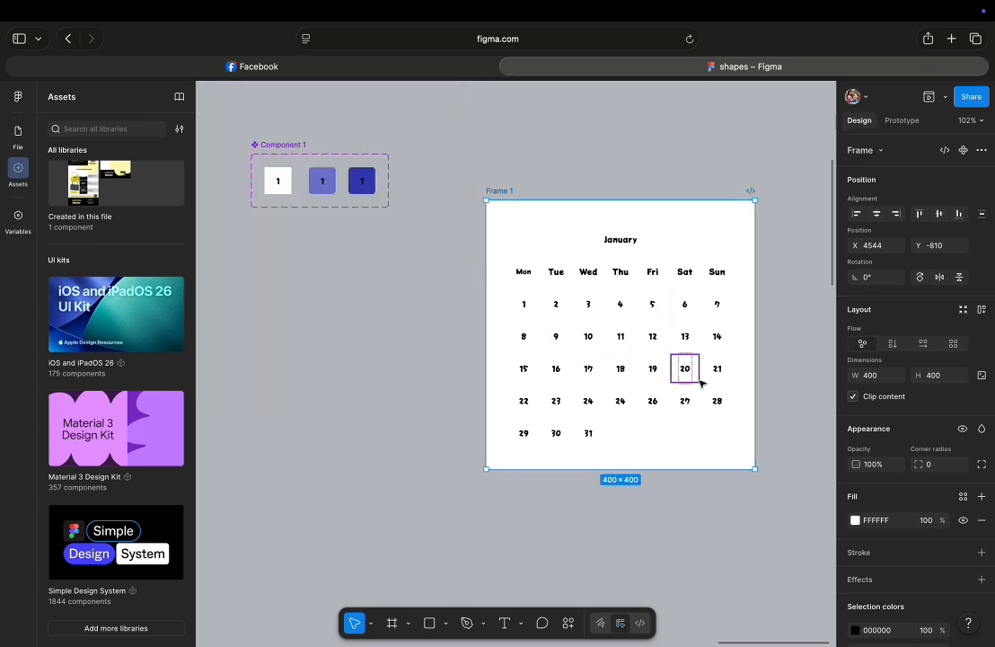
left_click(945, 99)
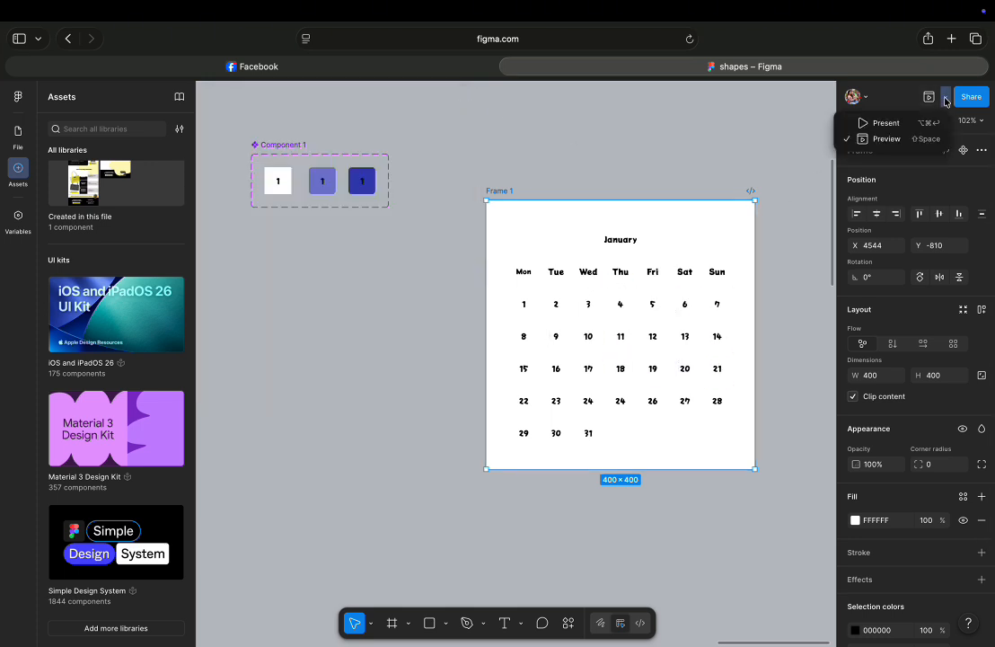
left_click(885, 138)
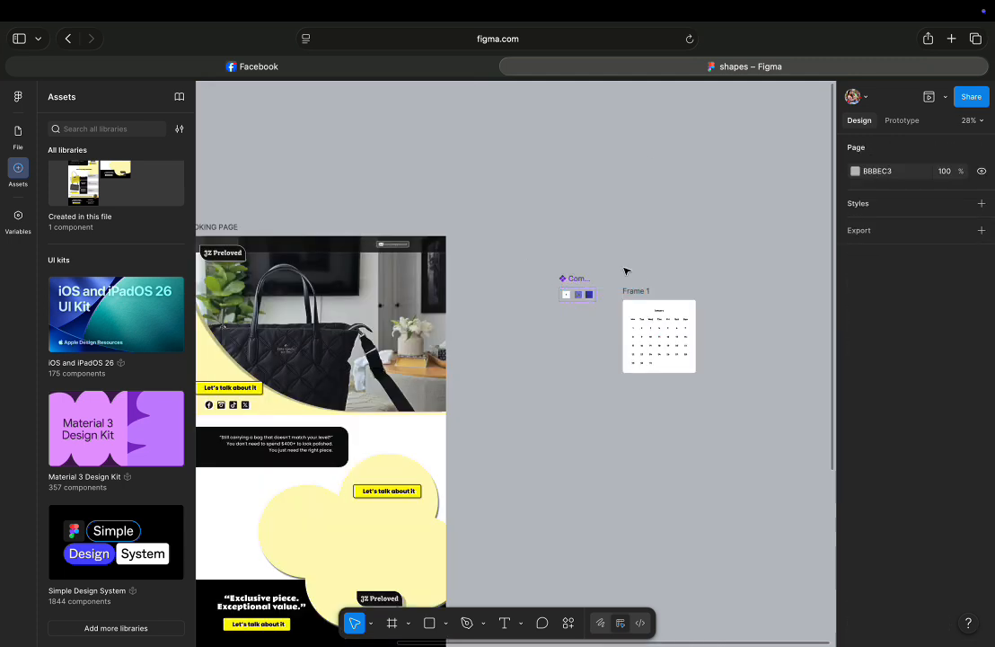
left_click_drag(624, 268, 723, 399)
mouse_move(676, 339)
left_mouse_down()
mouse_move(432, 338)
mouse_move(676, 332)
left_mouse_up()
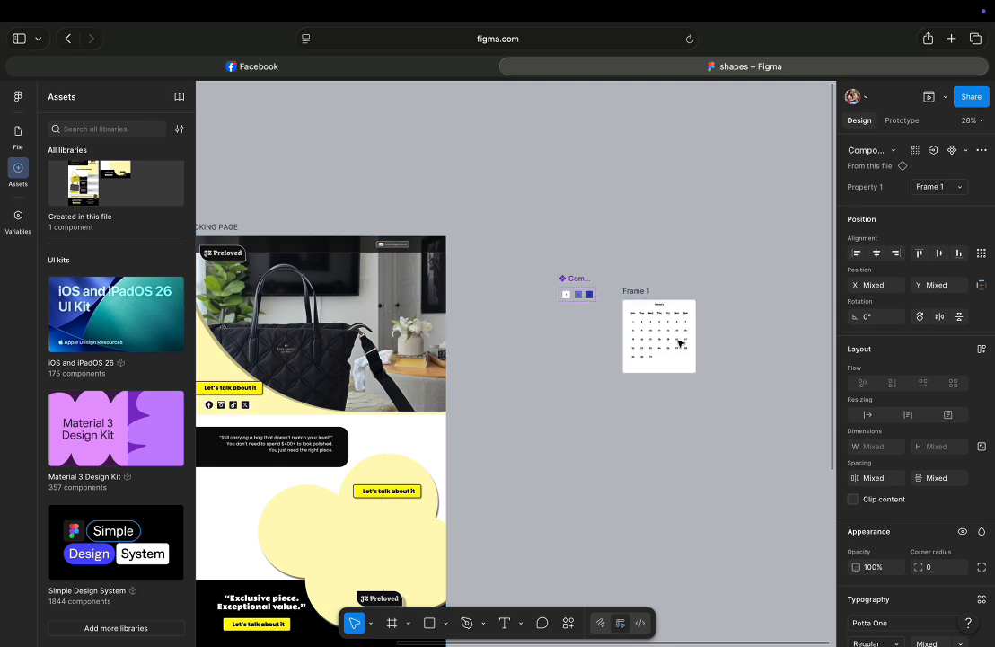
key("super+z")
Move the calendar frame onto the booking page's hero image.
left_click_drag(618, 275, 701, 389)
left_click_drag(681, 311, 325, 286)
scroll(326, 285, "up", 2)
scroll(325, 285, "left", 4)
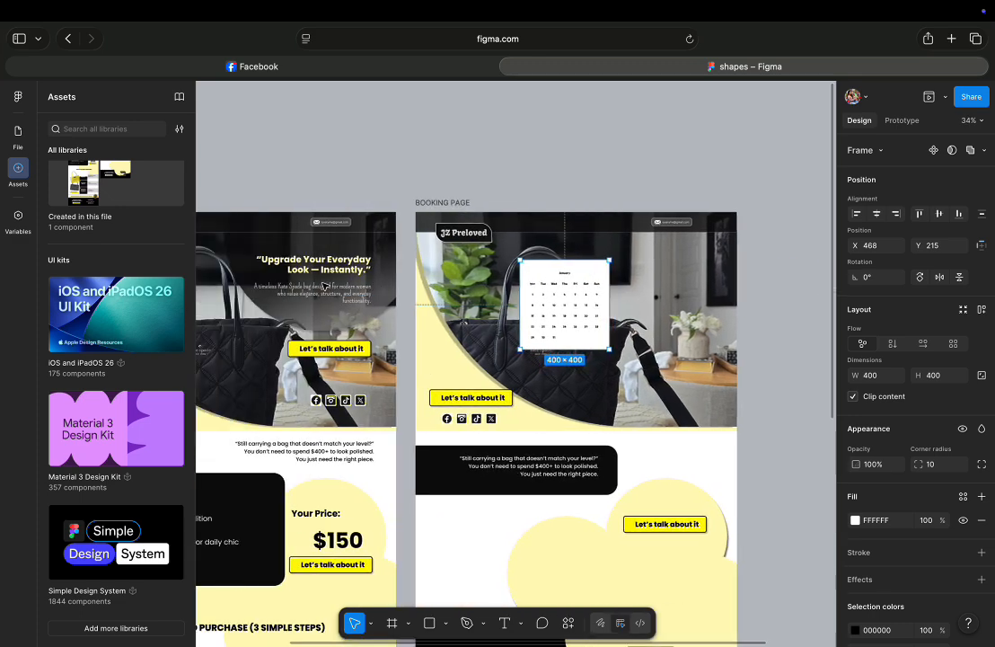
Reposition the calendar frame toward the upper right of the hero image.
scroll(323, 286, "up", 5)
scroll(324, 285, "right", 4)
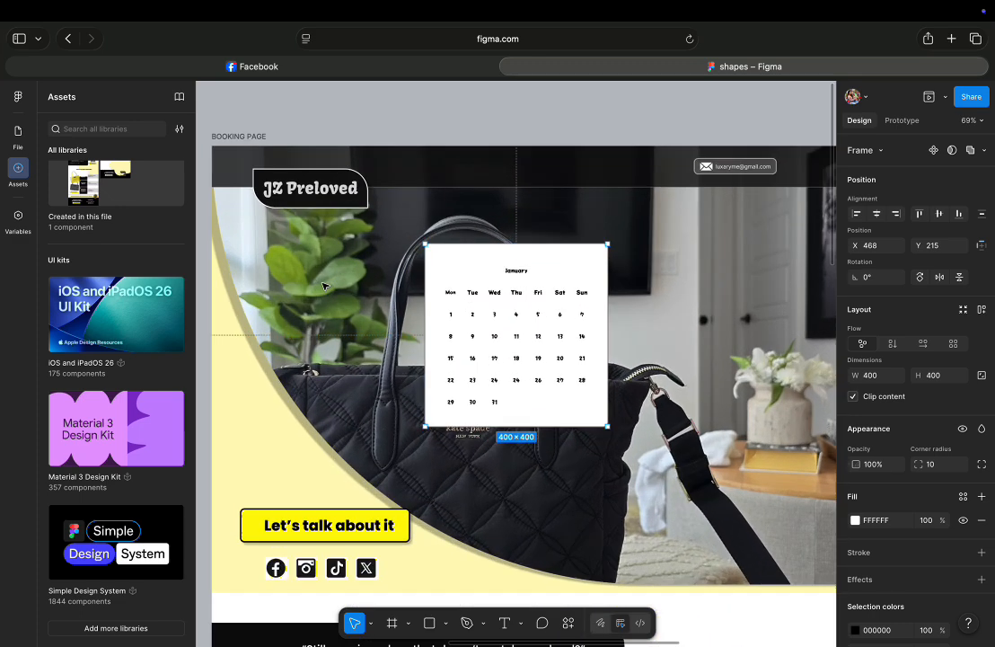
scroll(325, 286, "down", 1)
left_click_drag(536, 272, 580, 260)
mouse_move(626, 400)
left_mouse_down()
mouse_move(643, 410)
mouse_move(622, 409)
mouse_move(627, 400)
left_mouse_up()
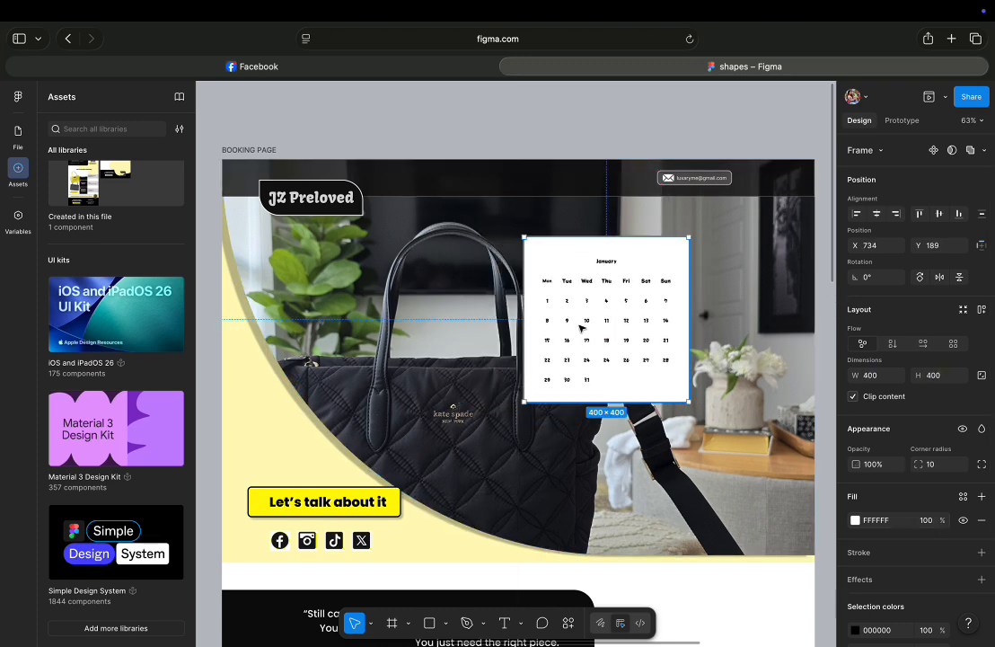